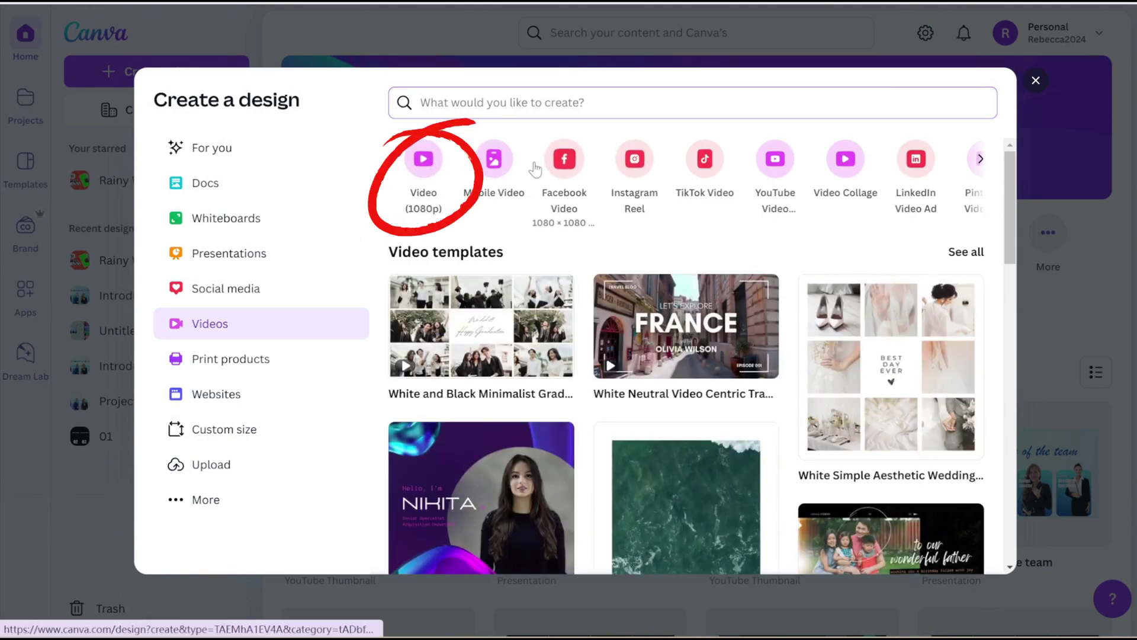
# - Create a blank 1080p video design and look through the page's background colour options
pyautogui.click(424, 173)
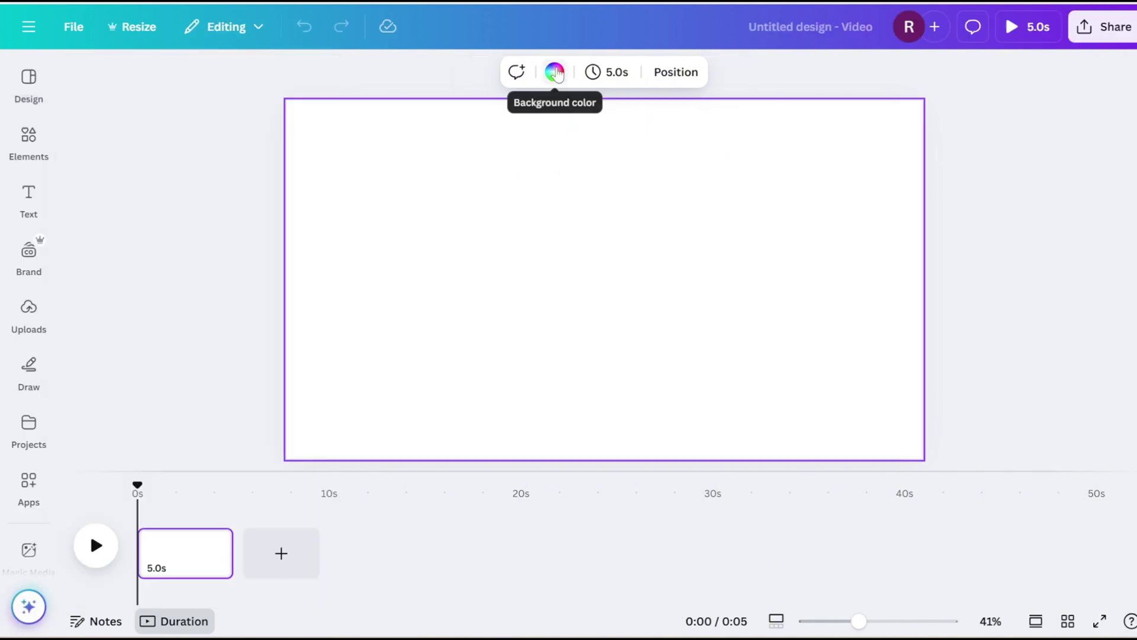
pyautogui.click(555, 72)
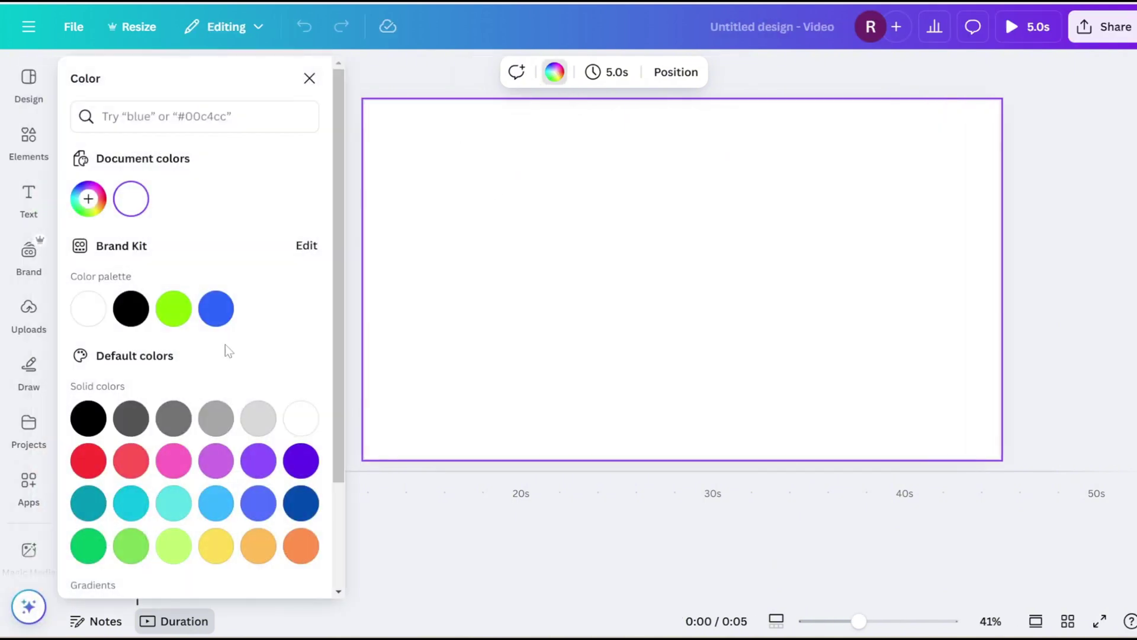
pyautogui.scroll(-1, 250, 536)
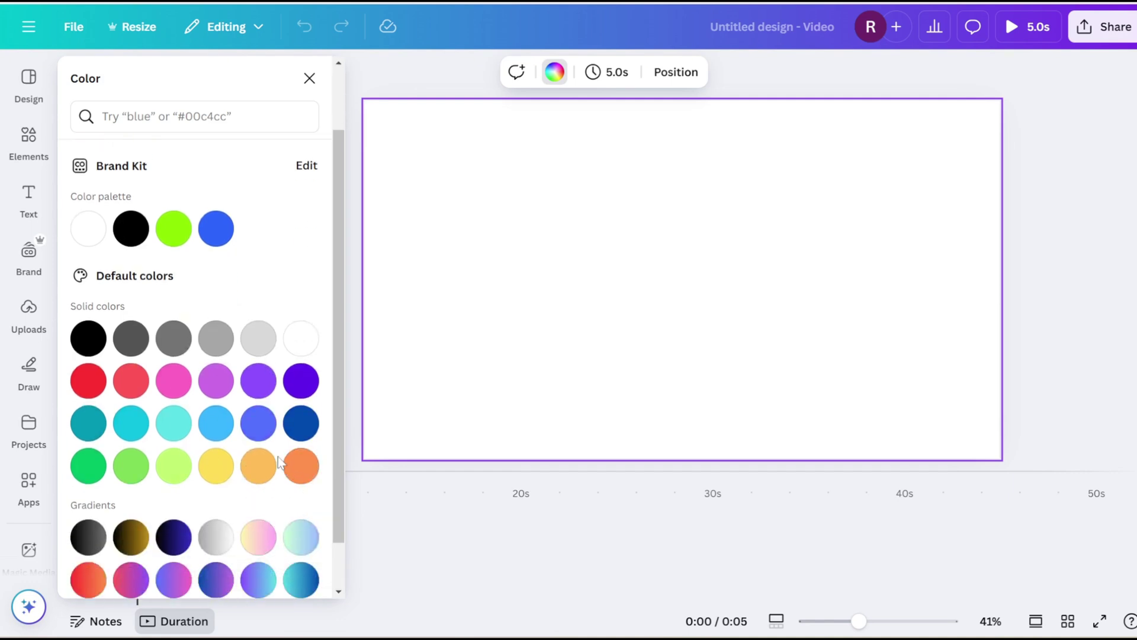
# - Search the elements for "background" photos and add the dark teal textured one to the page
pyautogui.click(27, 137)
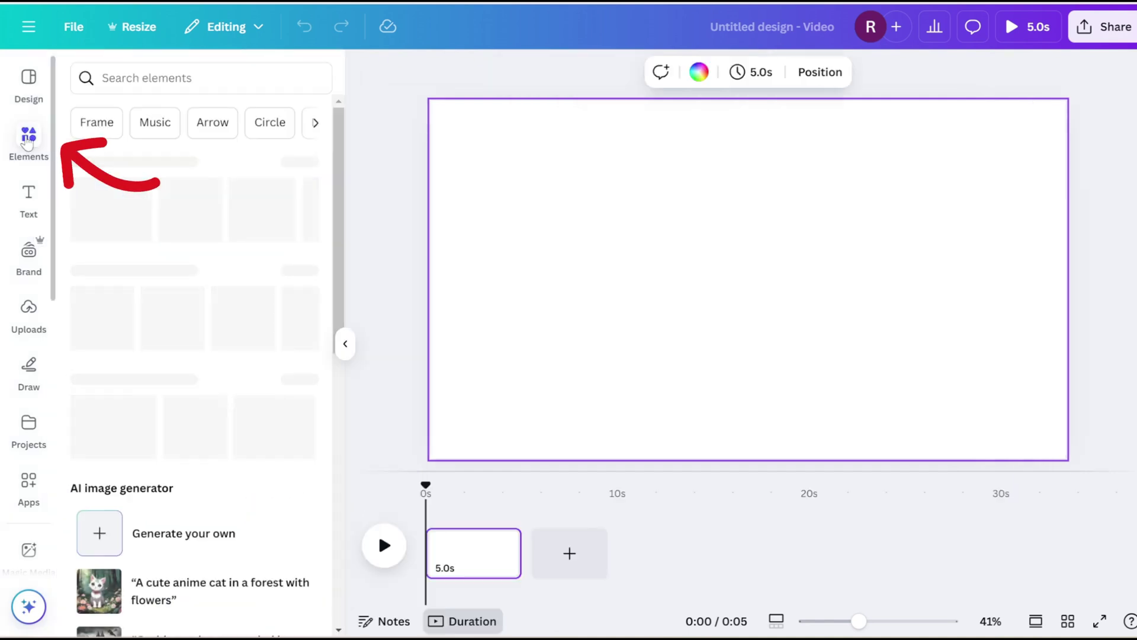
pyautogui.write('backg')
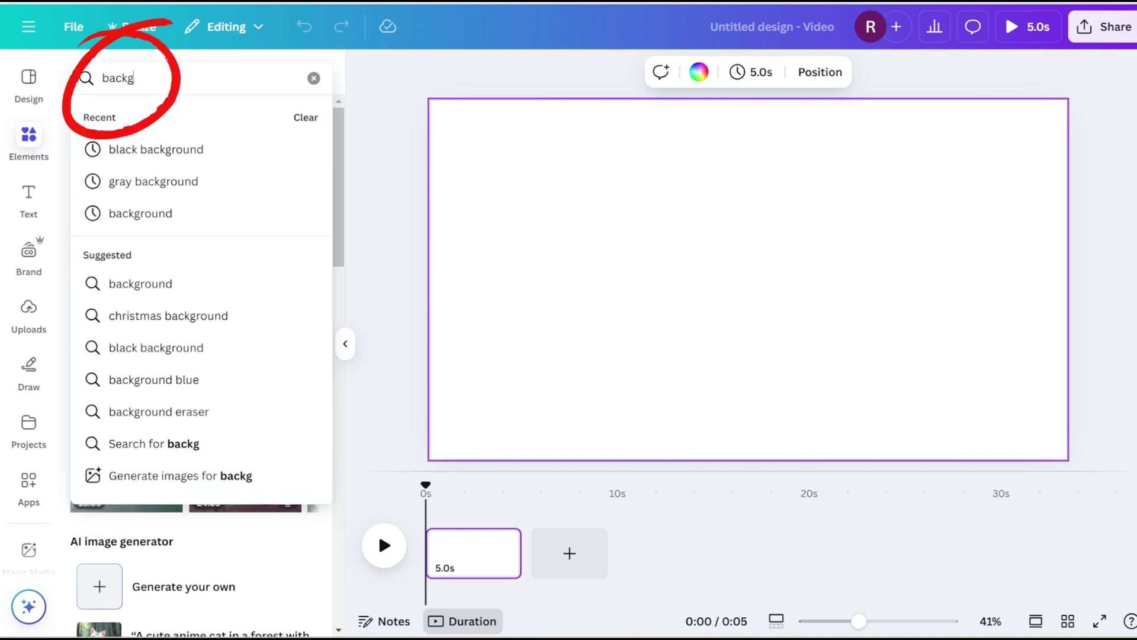
pyautogui.write('round')
pyautogui.press('Return')
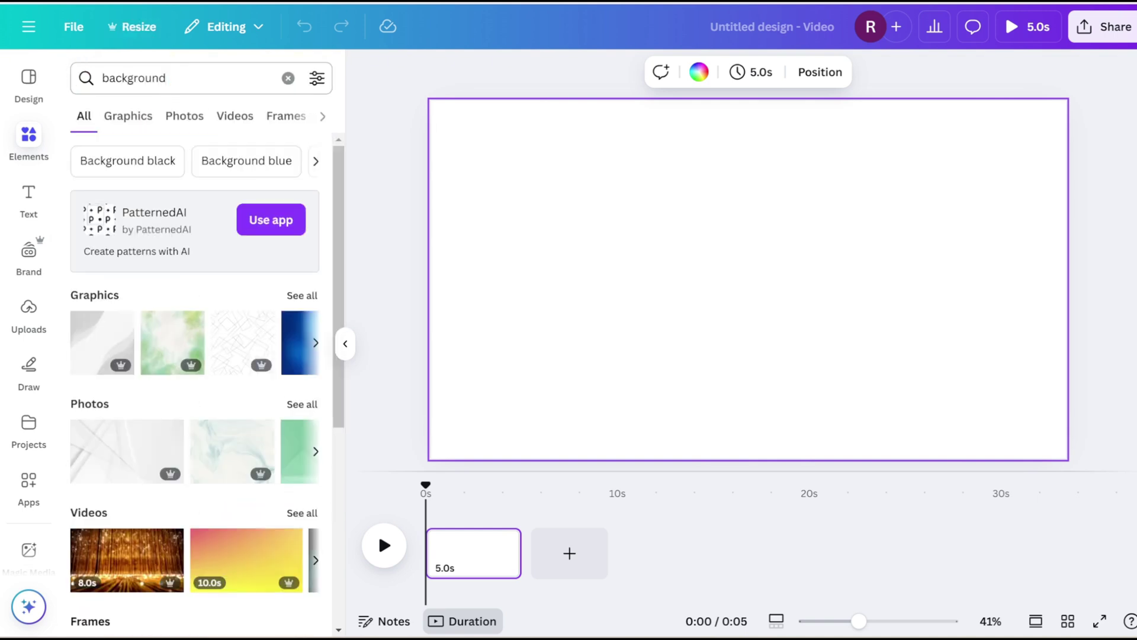
pyautogui.click(191, 116)
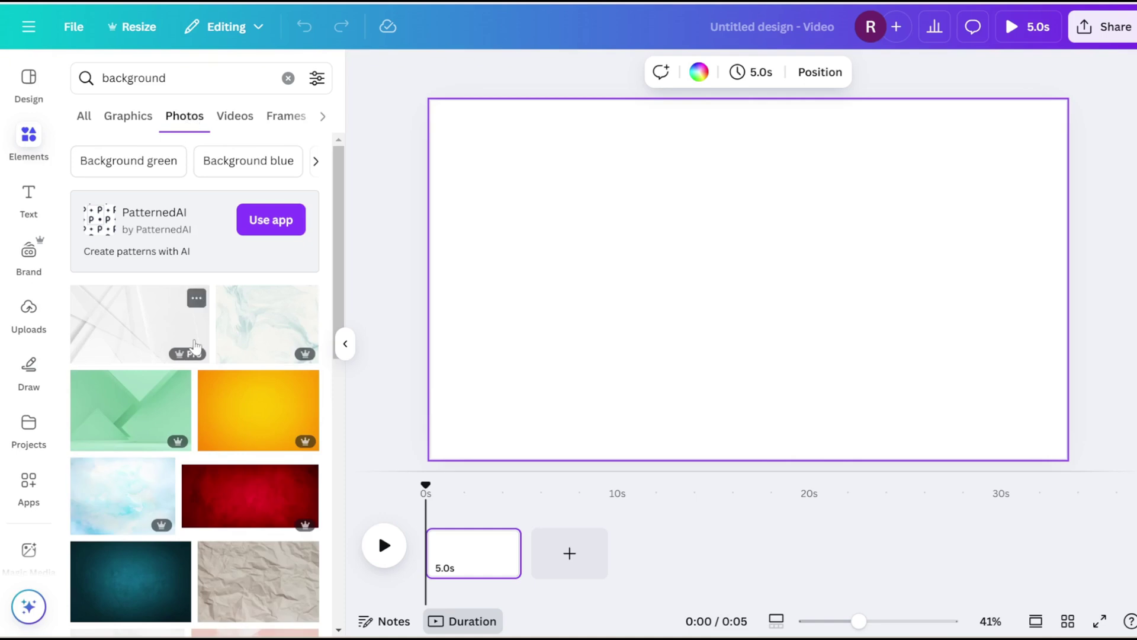
pyautogui.scroll(-1, 209, 443)
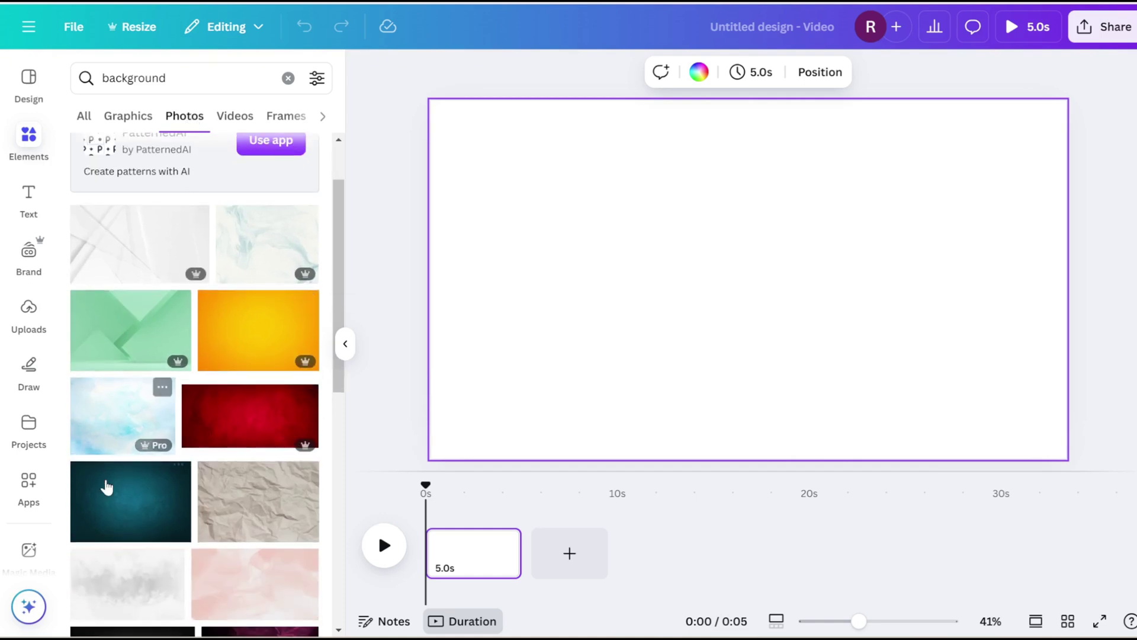
pyautogui.click(115, 510)
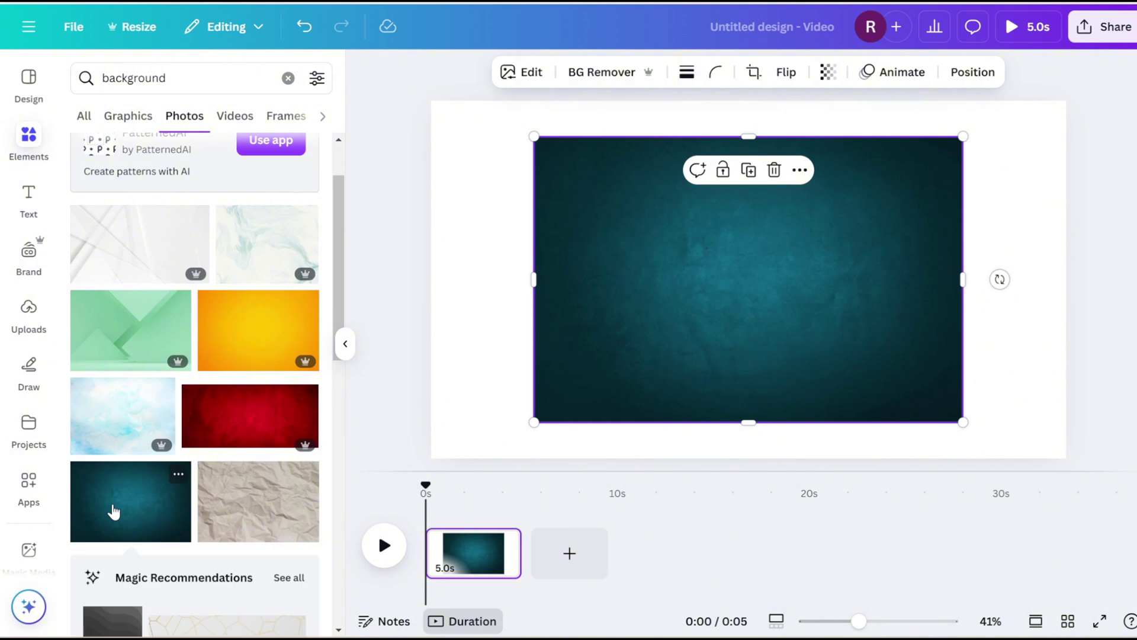
# - Set the teal photo as the page background
pyautogui.rightClick(701, 266)
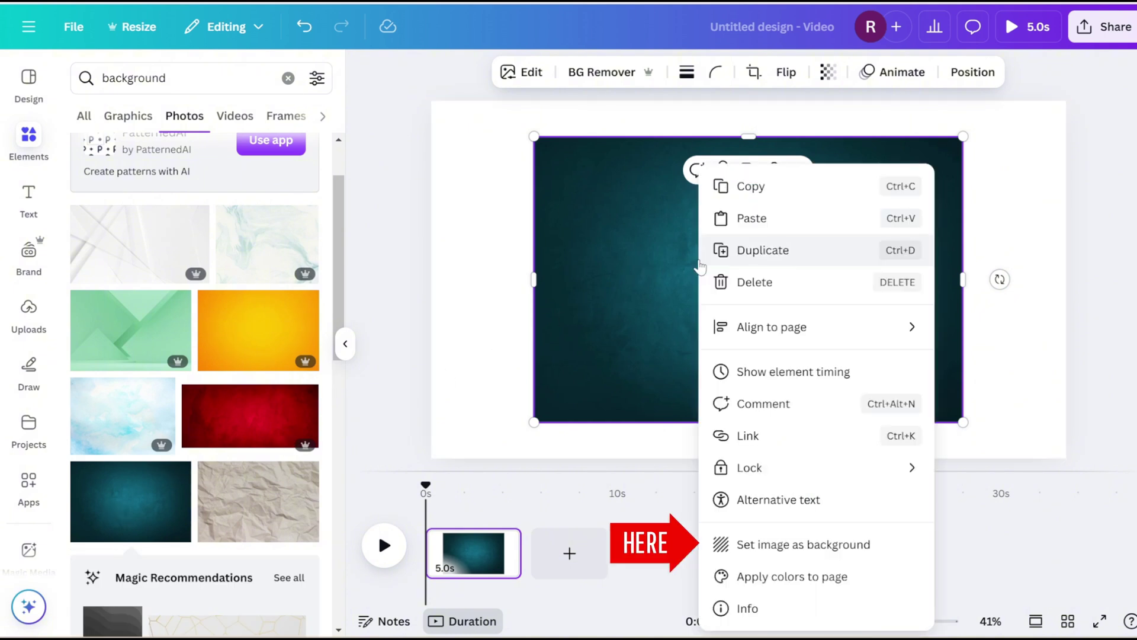
pyautogui.click(795, 543)
pyautogui.click(630, 261)
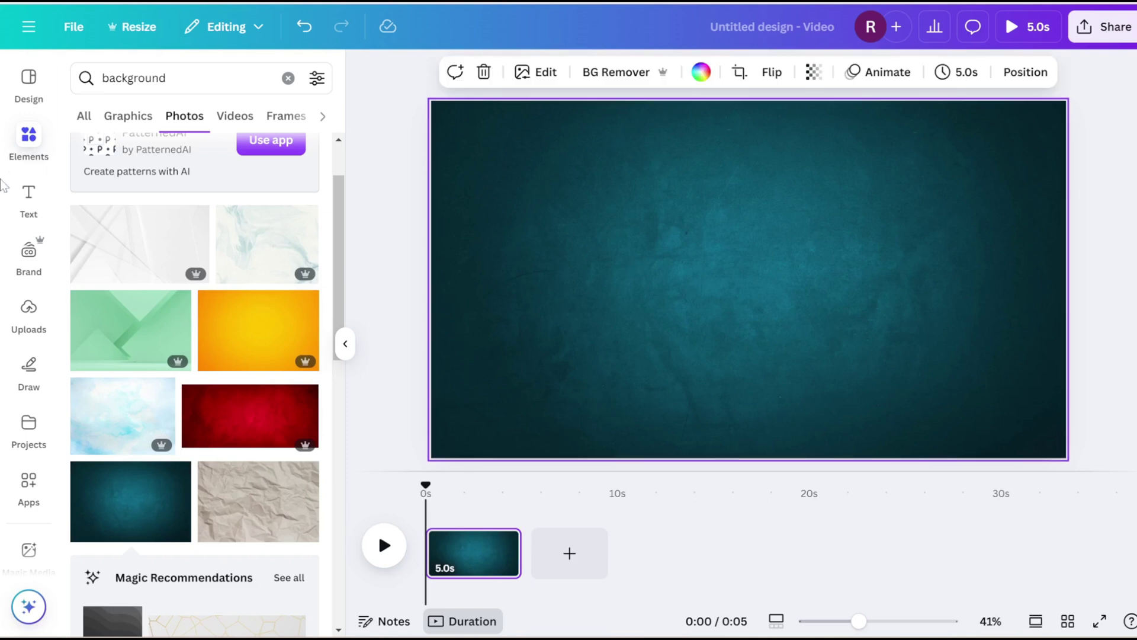
# - Add a heading to the page that reads "Scrolling"
pyautogui.click(24, 208)
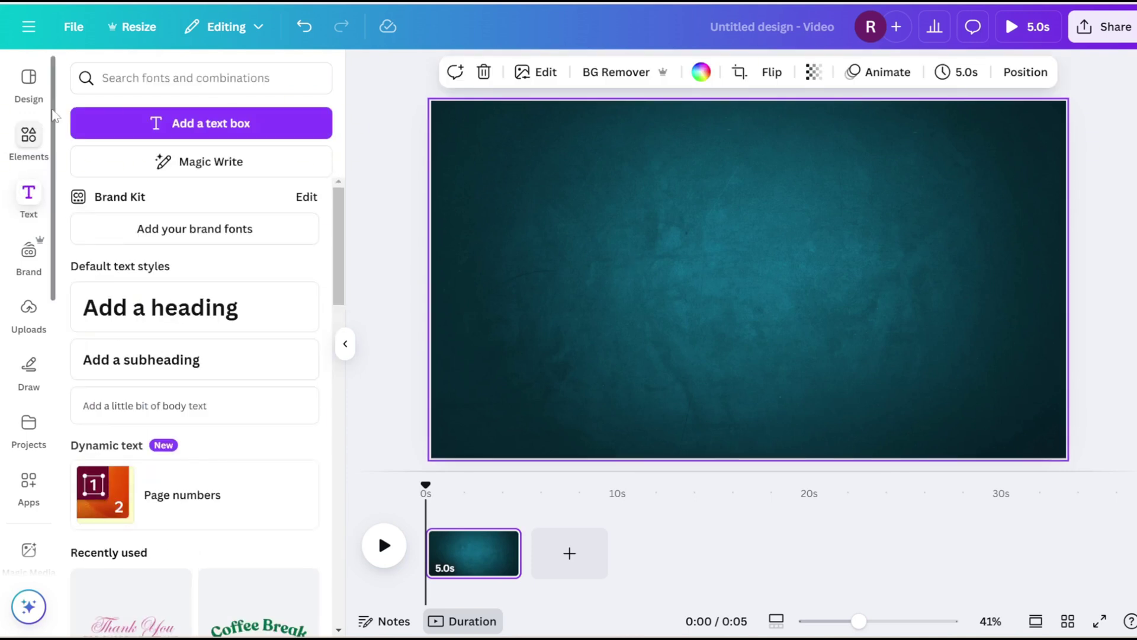
pyautogui.click(179, 308)
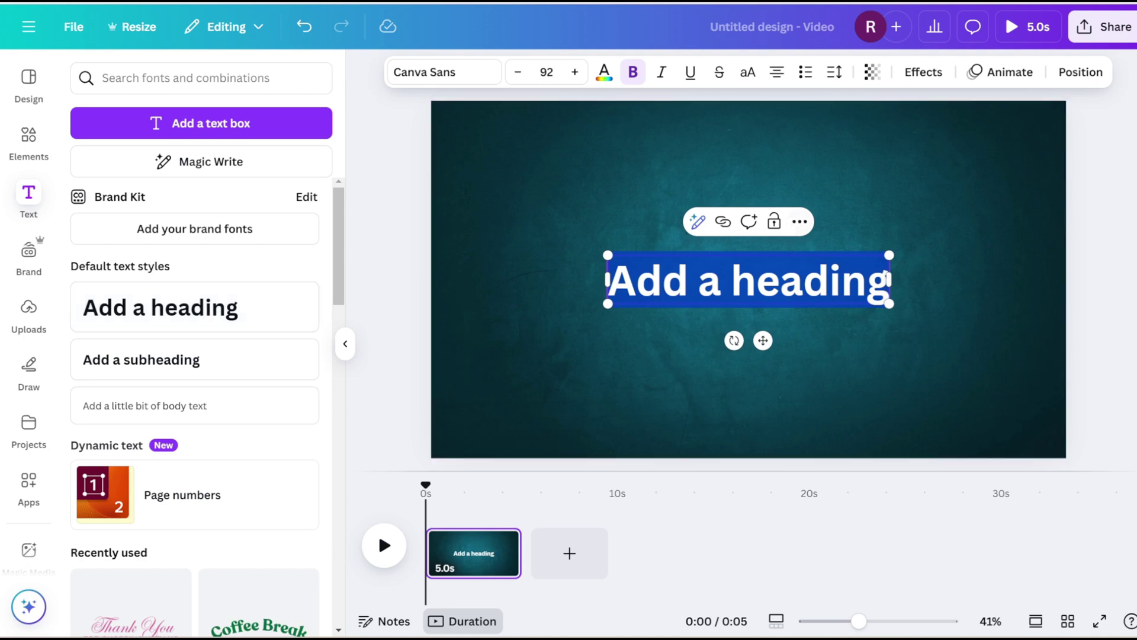
pyautogui.press('BackSpace')
pyautogui.write('Scrolling')
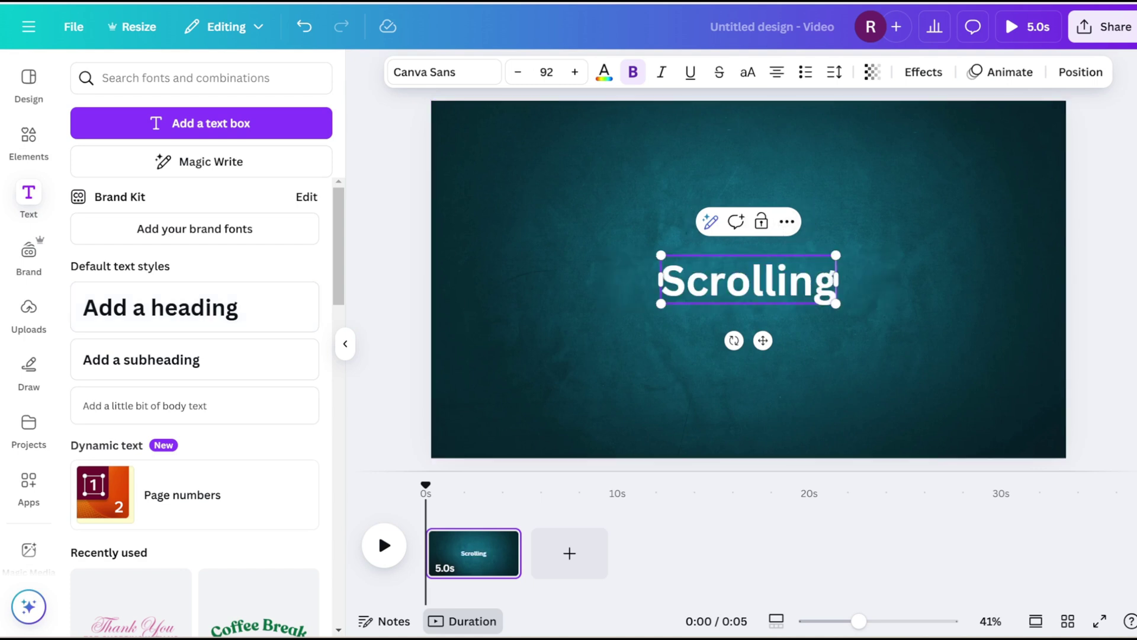
# - Set the heading's font to Anton and turn its text to uppercase
pyautogui.hotkey('ctrl', 'a')
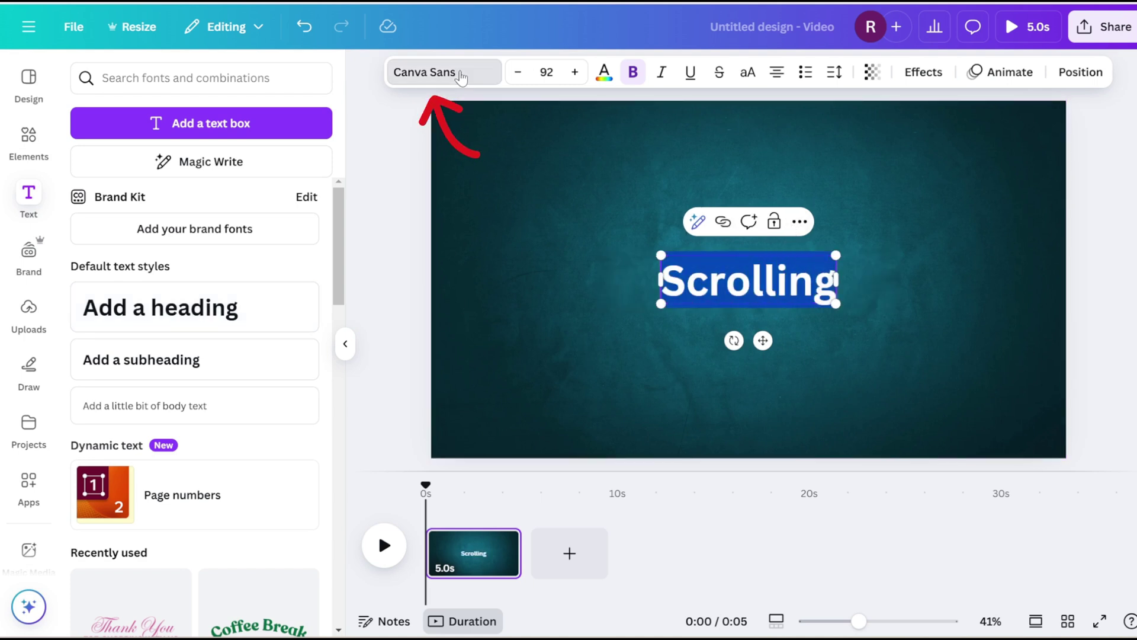
pyautogui.click(457, 73)
pyautogui.click(140, 542)
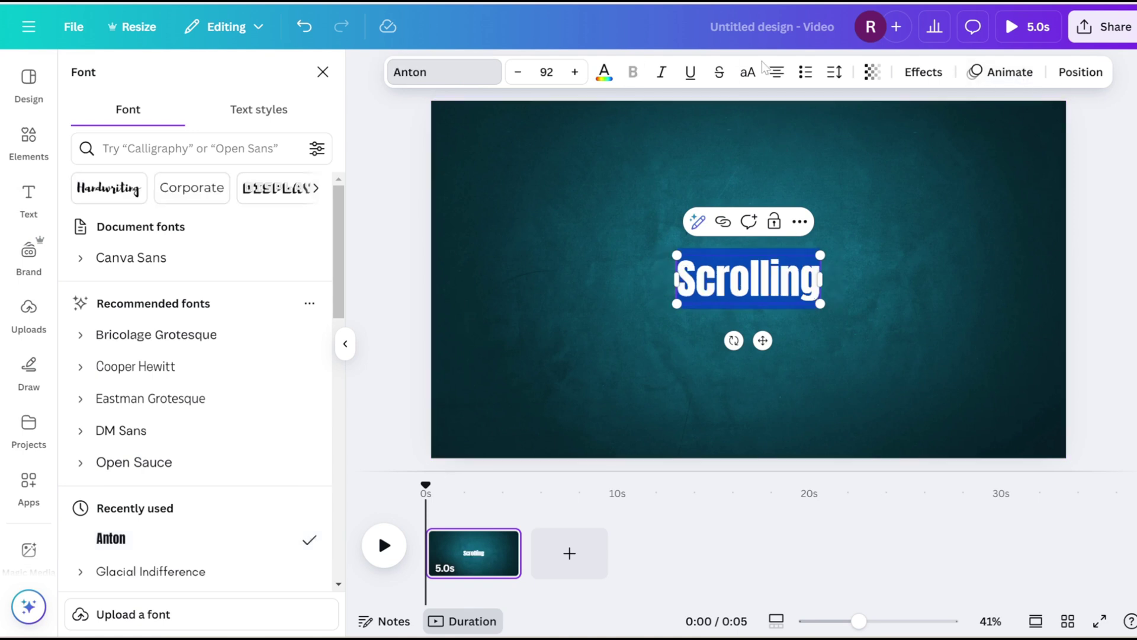
pyautogui.click(747, 74)
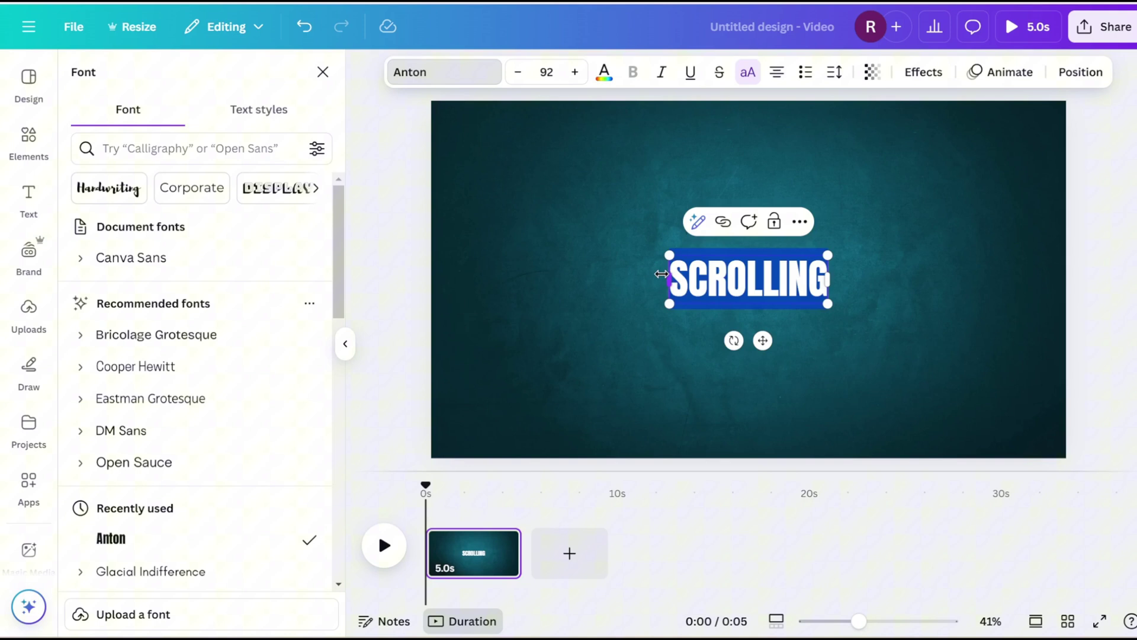
# - Enlarge the heading to font size 151 and place it centred at the upper edge of the page
pyautogui.moveTo(668, 251); pyautogui.dragTo(573, 224)
pyautogui.moveTo(829, 227)
pyautogui.mouseDown()
pyautogui.moveTo(847, 219)
pyautogui.moveTo(834, 224)
pyautogui.mouseUp()
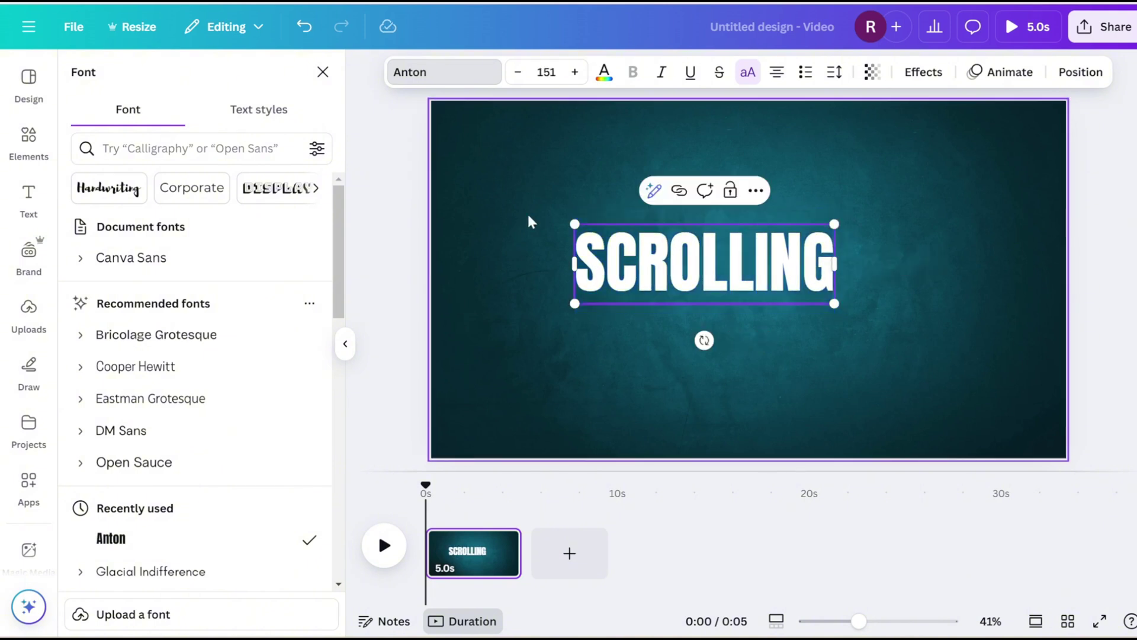
pyautogui.moveTo(672, 284); pyautogui.dragTo(714, 167)
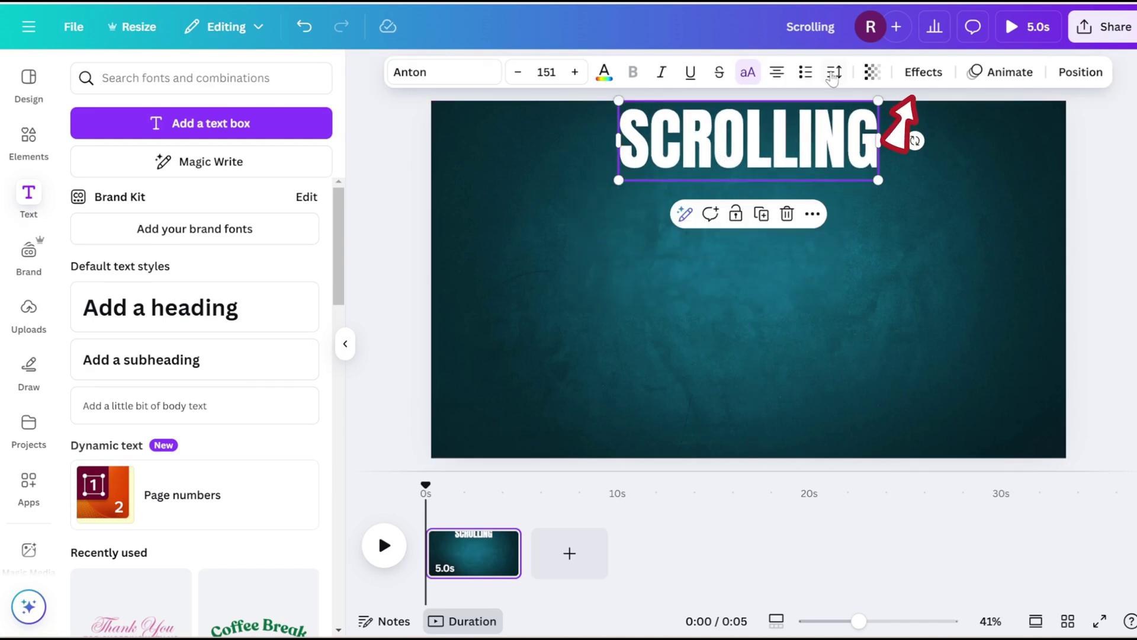
# - Apply the Hollow effect to the heading with a thickness of 10
pyautogui.click(924, 72)
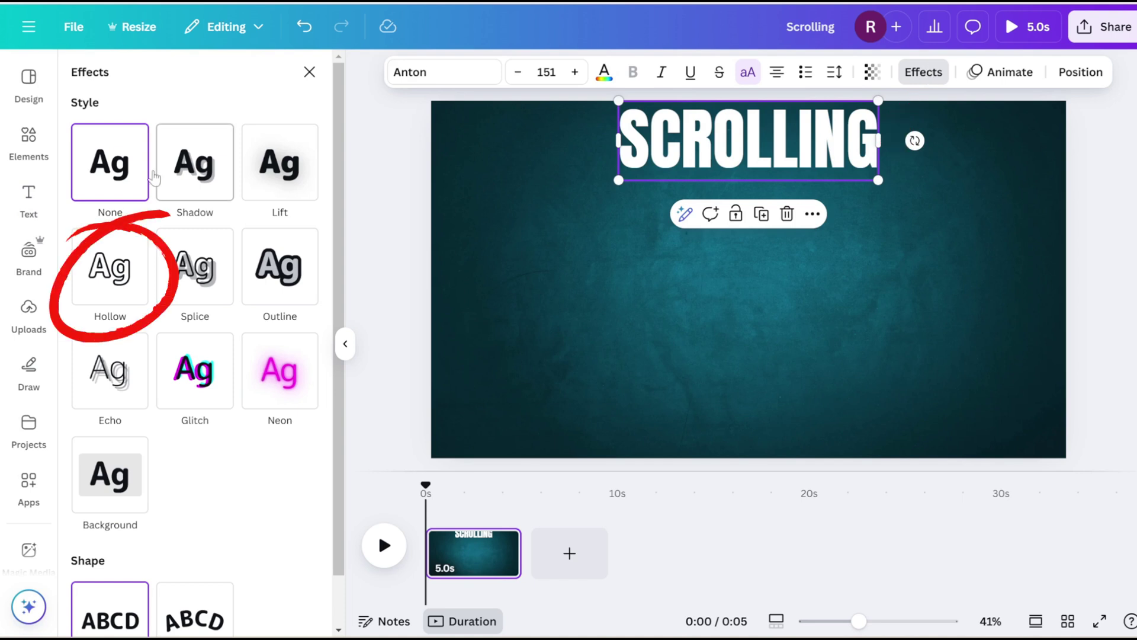
pyautogui.click(110, 268)
pyautogui.moveTo(145, 371); pyautogui.dragTo(90, 374)
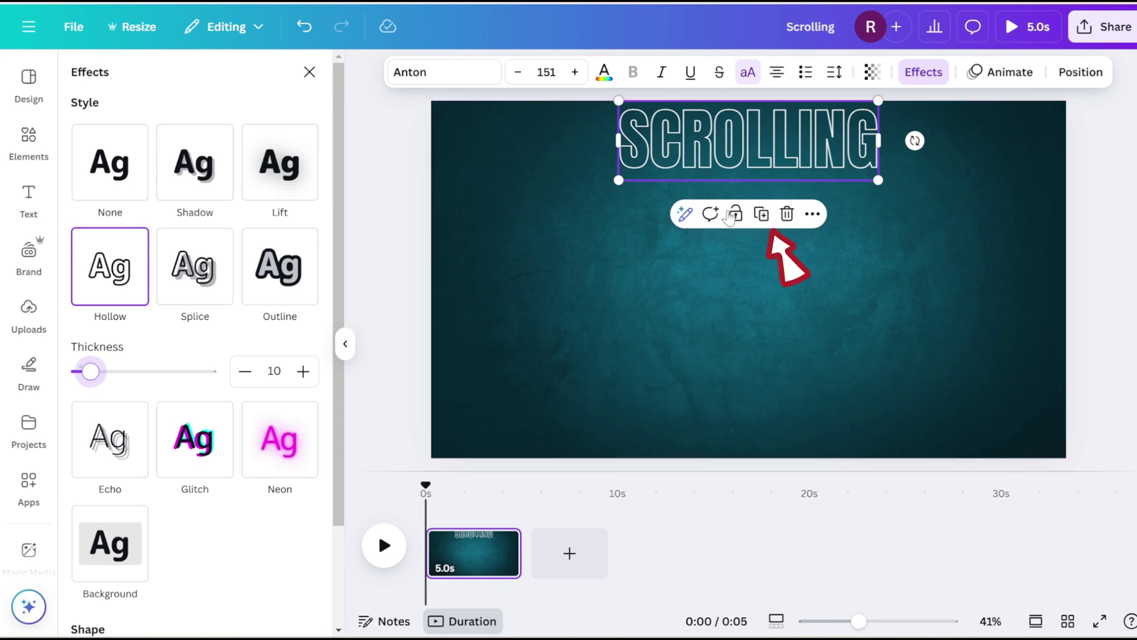
# - Duplicate the hollow heading into an evenly spaced stack of four lines and shift the stack down to centre it vertically on the page
pyautogui.click(762, 214)
pyautogui.moveTo(728, 160); pyautogui.dragTo(721, 217)
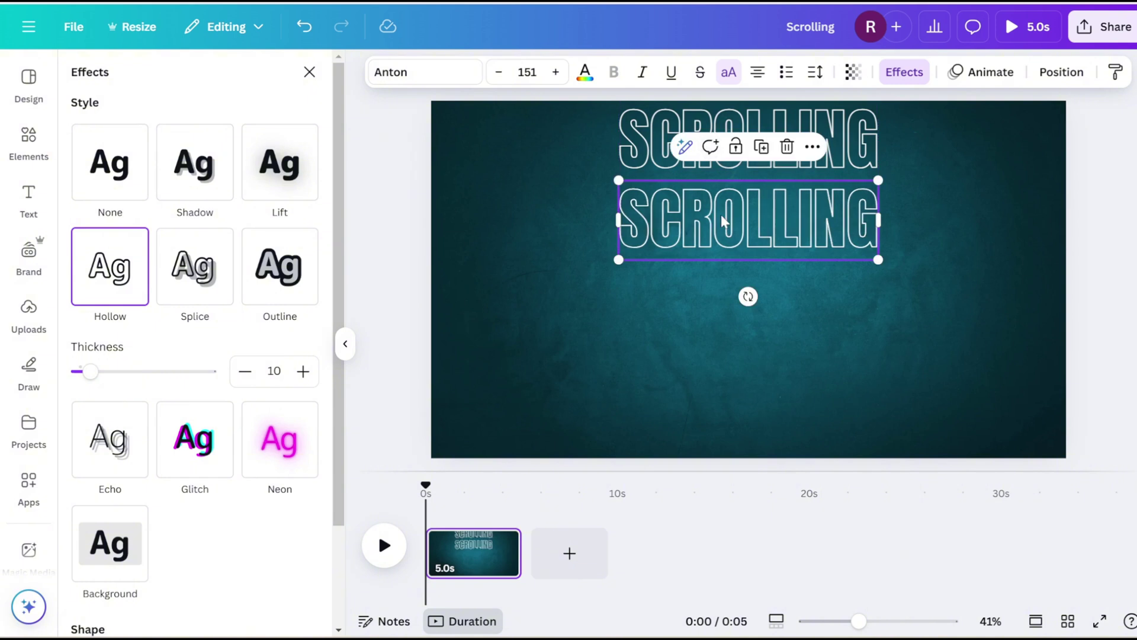
pyautogui.click(763, 150)
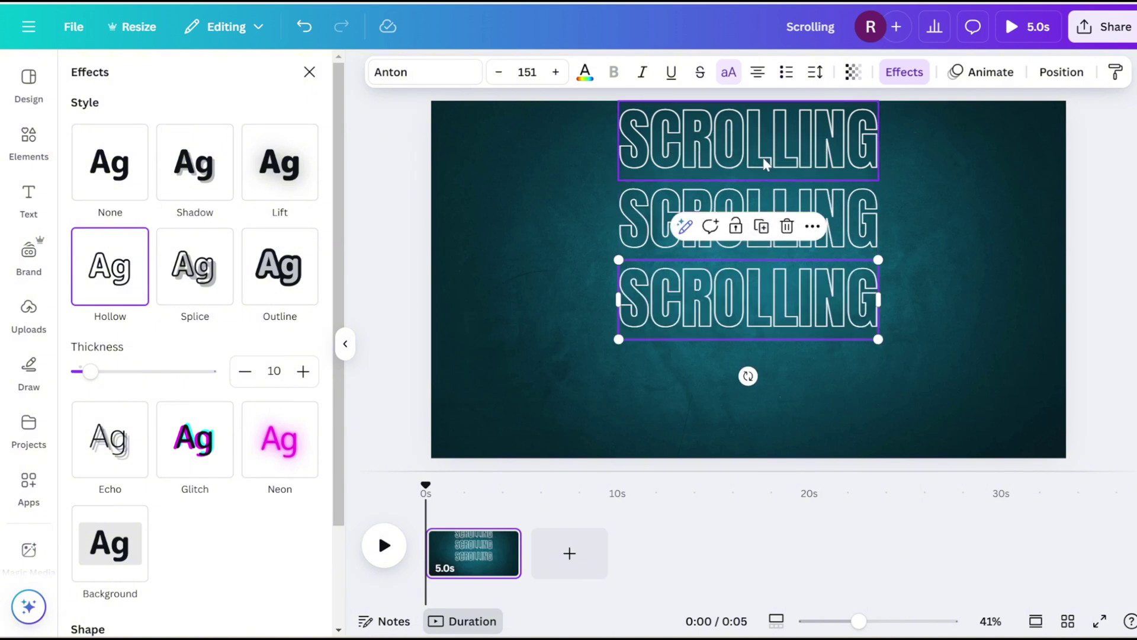
pyautogui.click(762, 226)
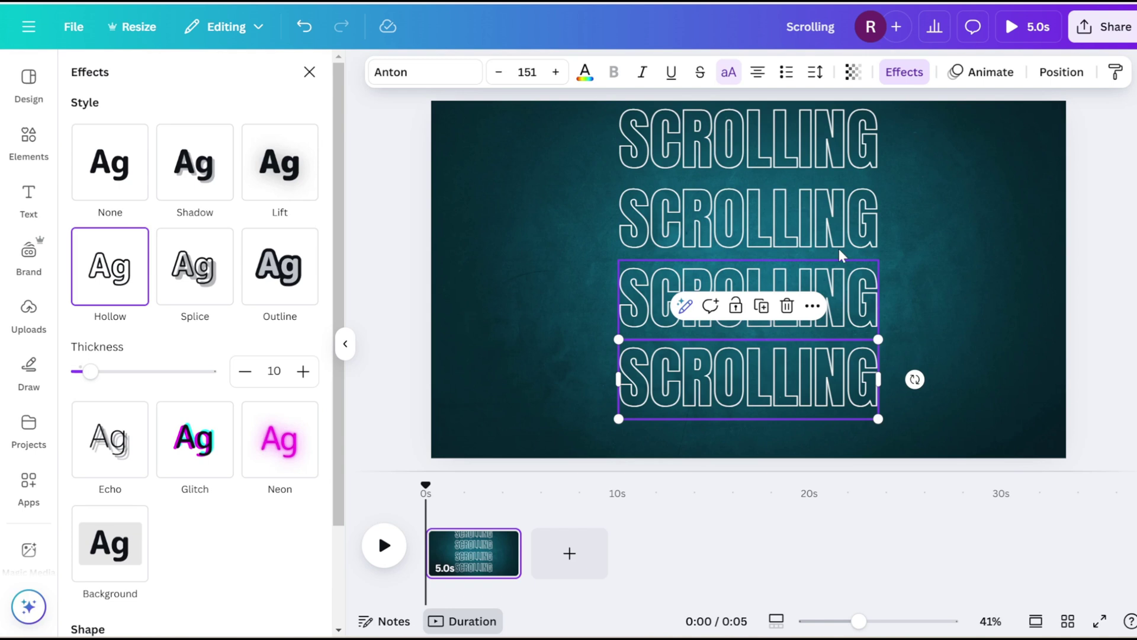
pyautogui.moveTo(917, 430); pyautogui.dragTo(755, 114)
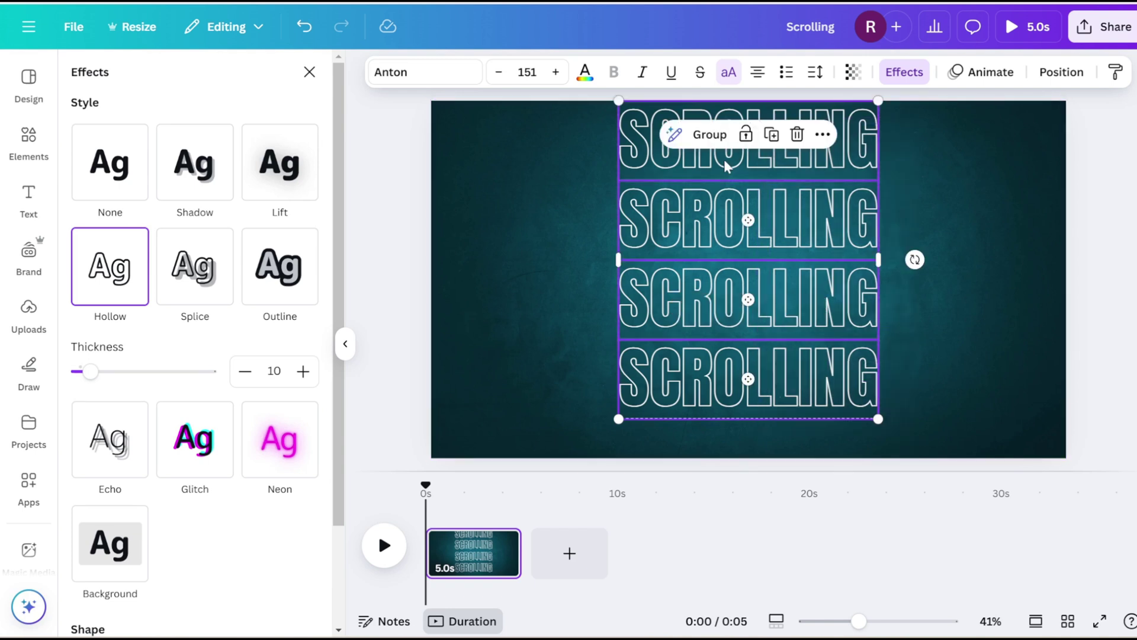
pyautogui.press('Escape')
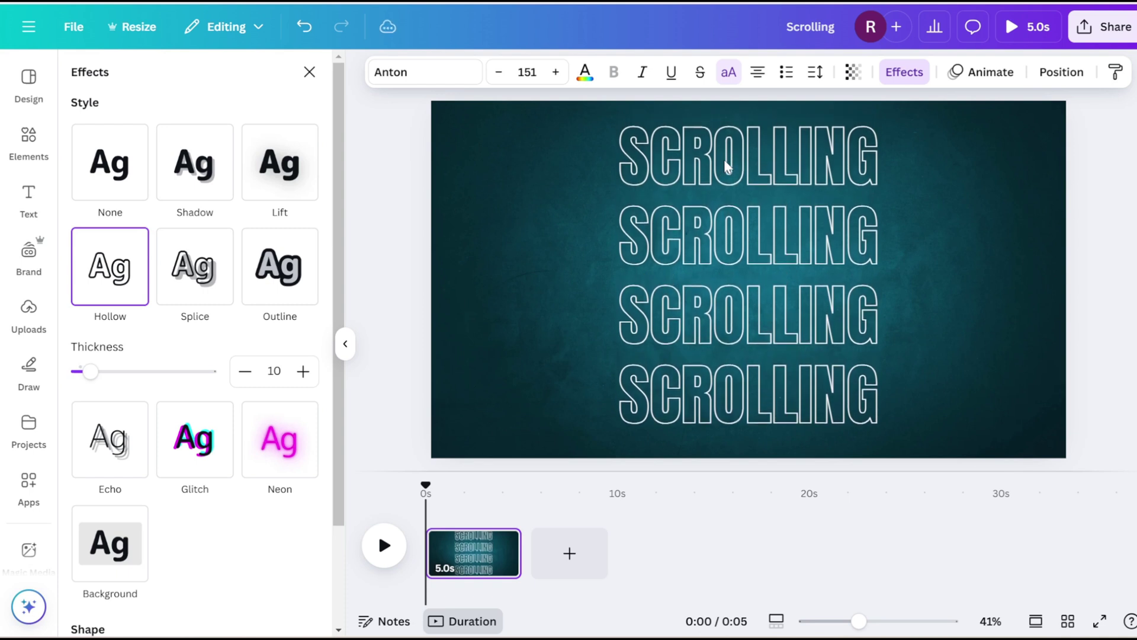
# - Duplicate the top hollow line, give the copy the Neon effect and align it exactly over the original
pyautogui.click(665, 158)
pyautogui.click(641, 168)
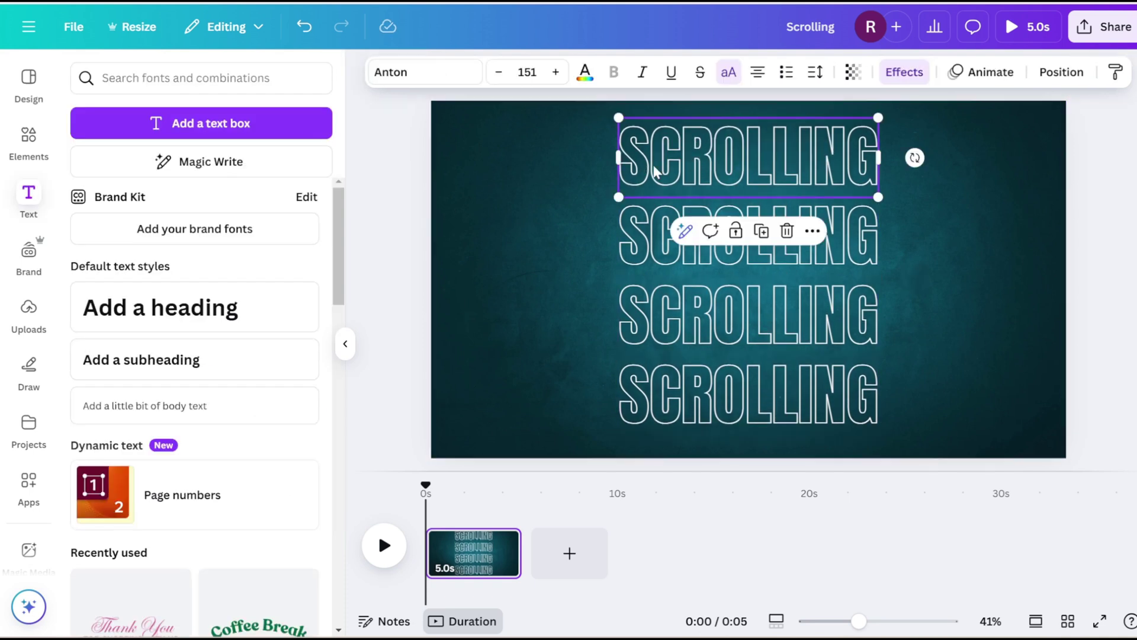
pyautogui.click(763, 232)
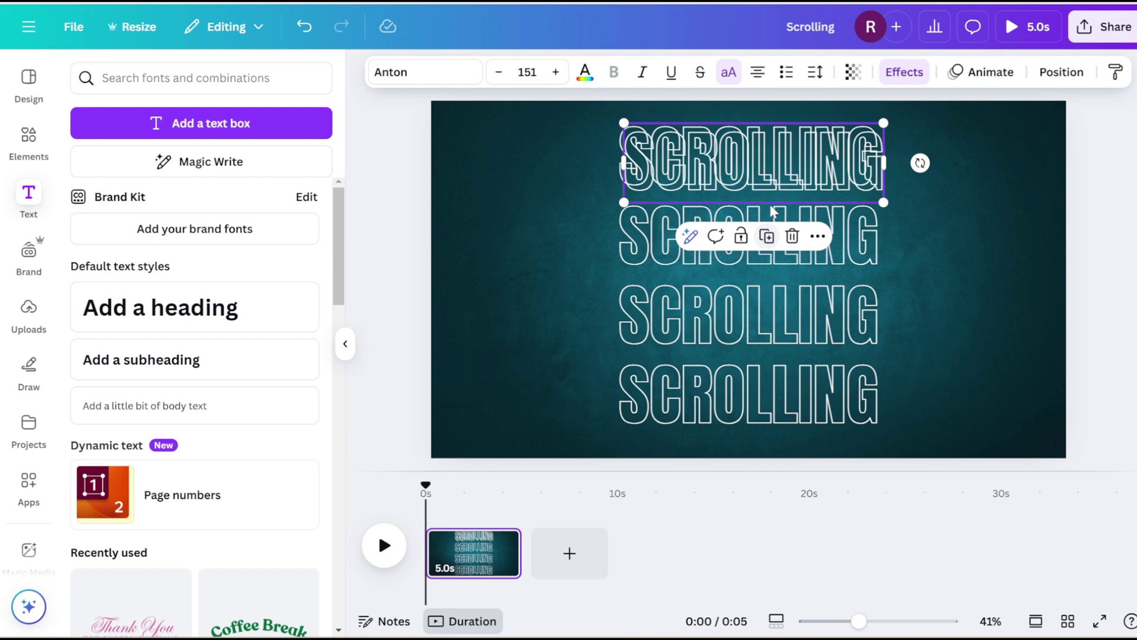
pyautogui.click(901, 75)
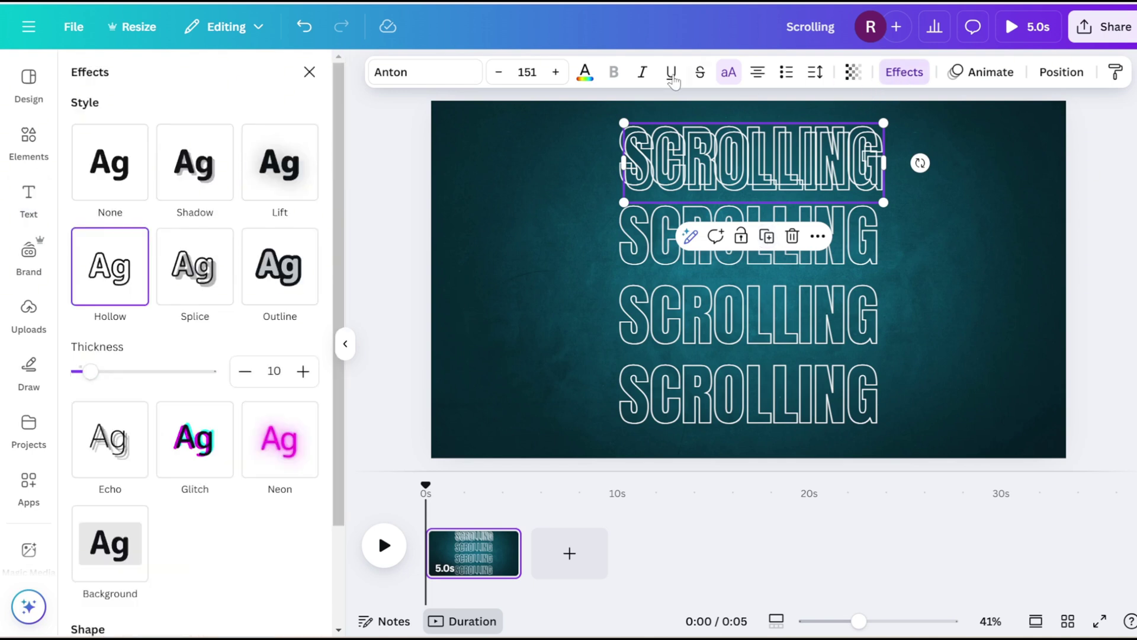
pyautogui.click(273, 450)
pyautogui.scroll(-1, 193, 396)
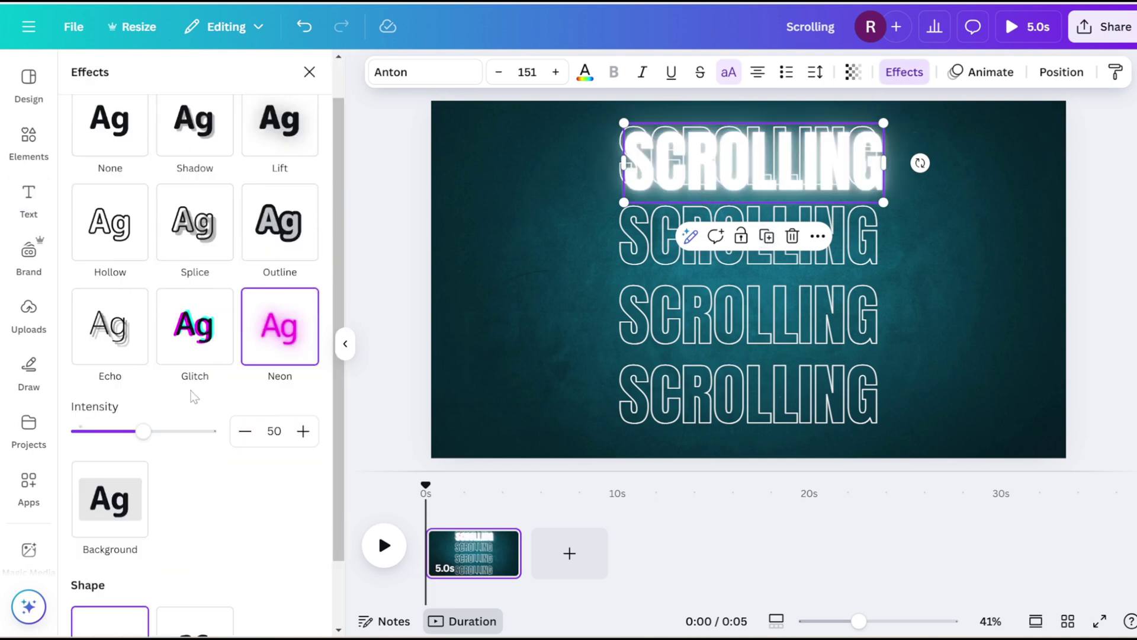
pyautogui.moveTo(739, 172); pyautogui.dragTo(734, 167)
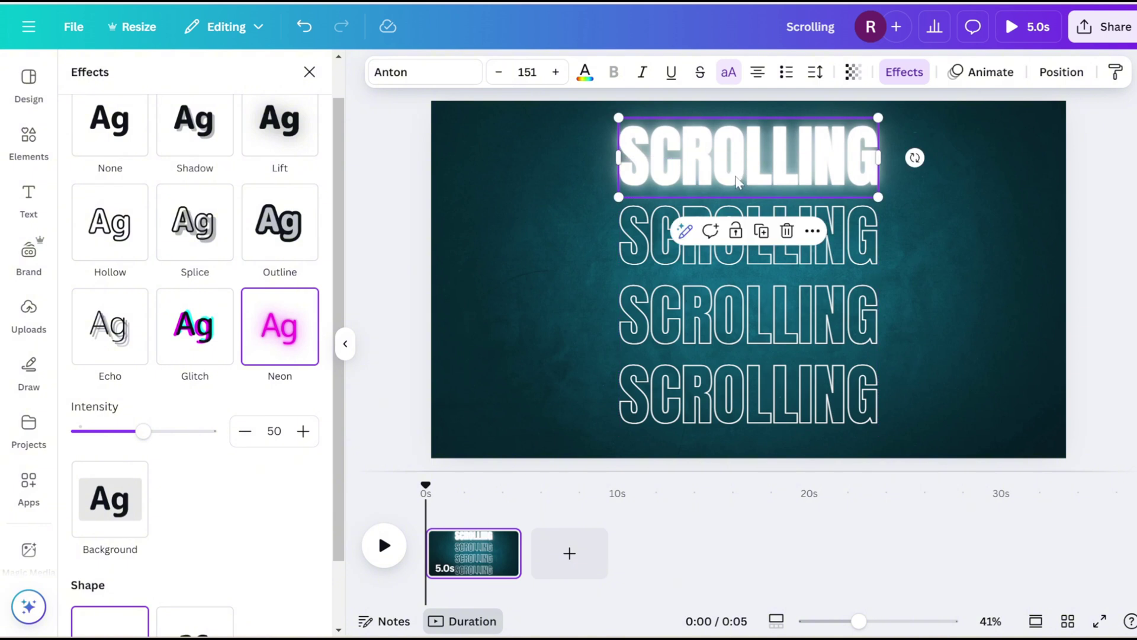
# - Duplicate the neon line three times, placing one copy over each of the remaining hollow lines
pyautogui.click(761, 231)
pyautogui.moveTo(721, 152); pyautogui.dragTo(722, 231)
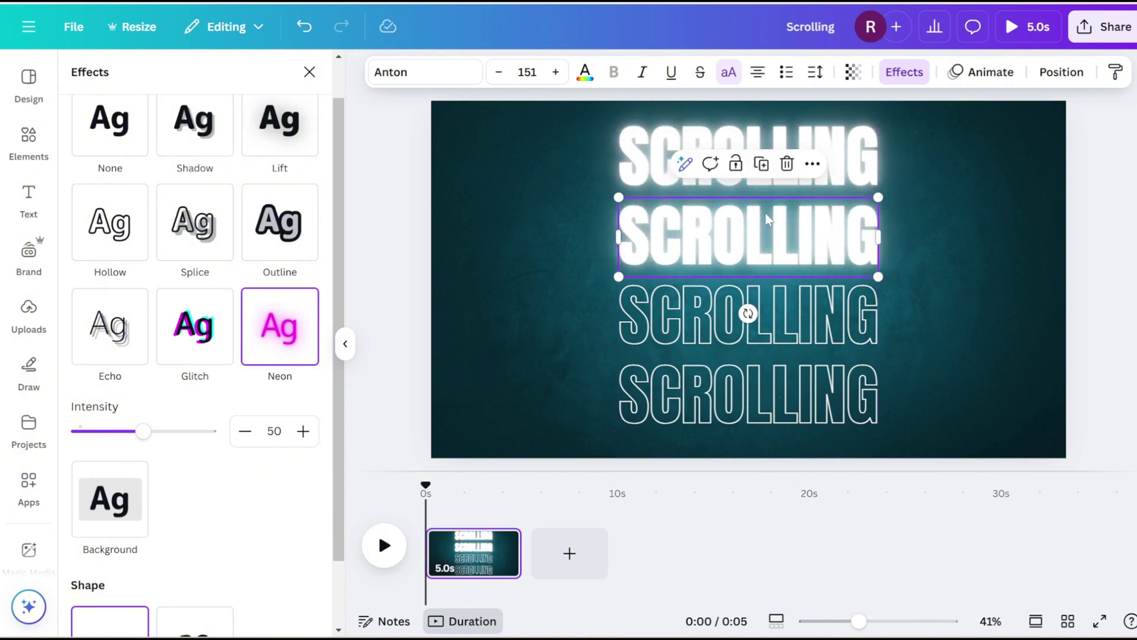
pyautogui.click(763, 167)
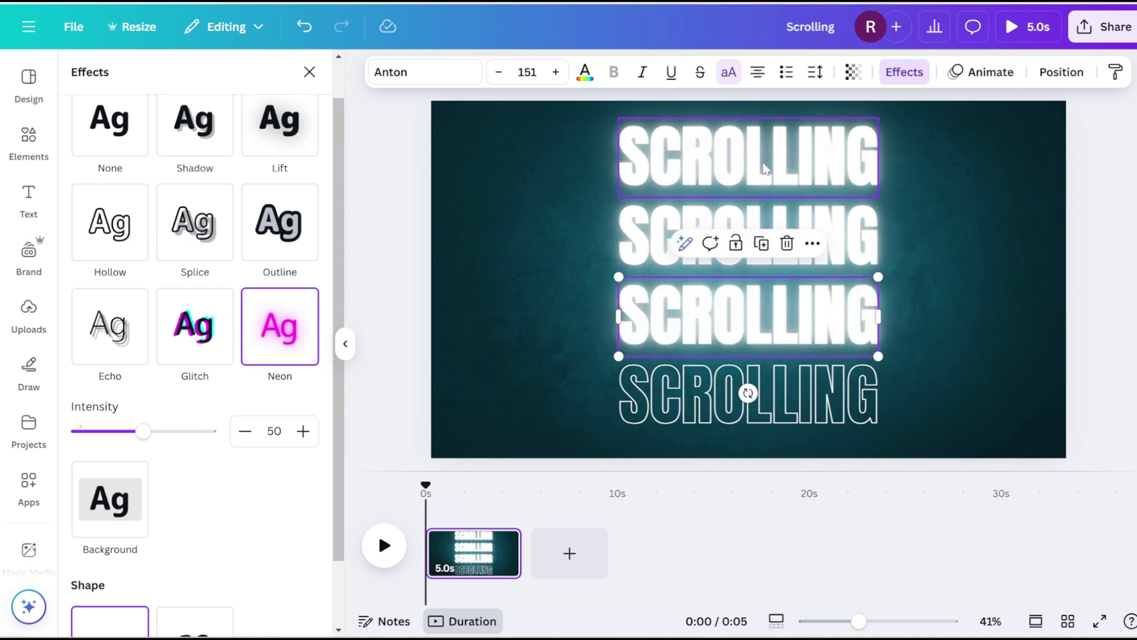
pyautogui.click(762, 244)
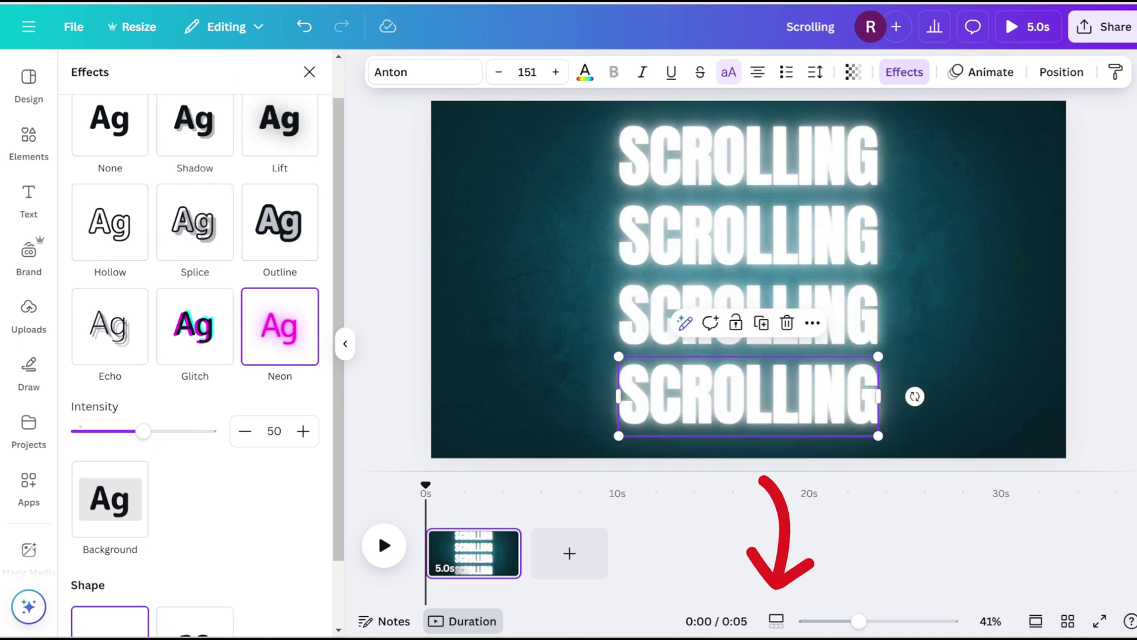
# - Enlarge the timeline thumbnails to 171% and extend the page's duration to 6.7 s
pyautogui.click(776, 620)
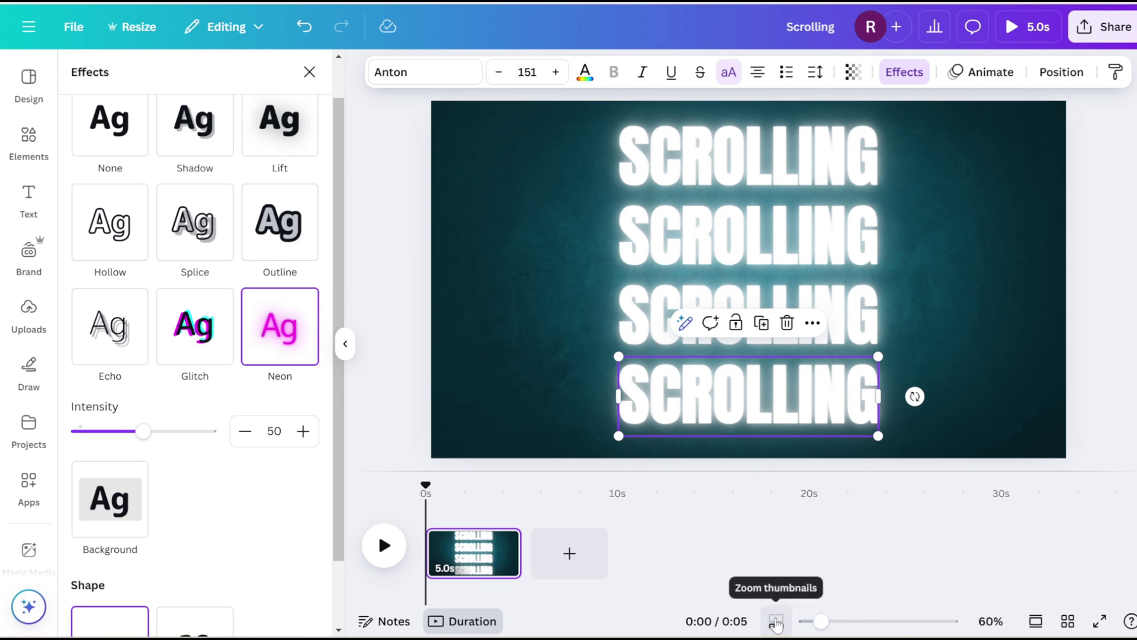
pyautogui.moveTo(826, 623); pyautogui.dragTo(854, 623)
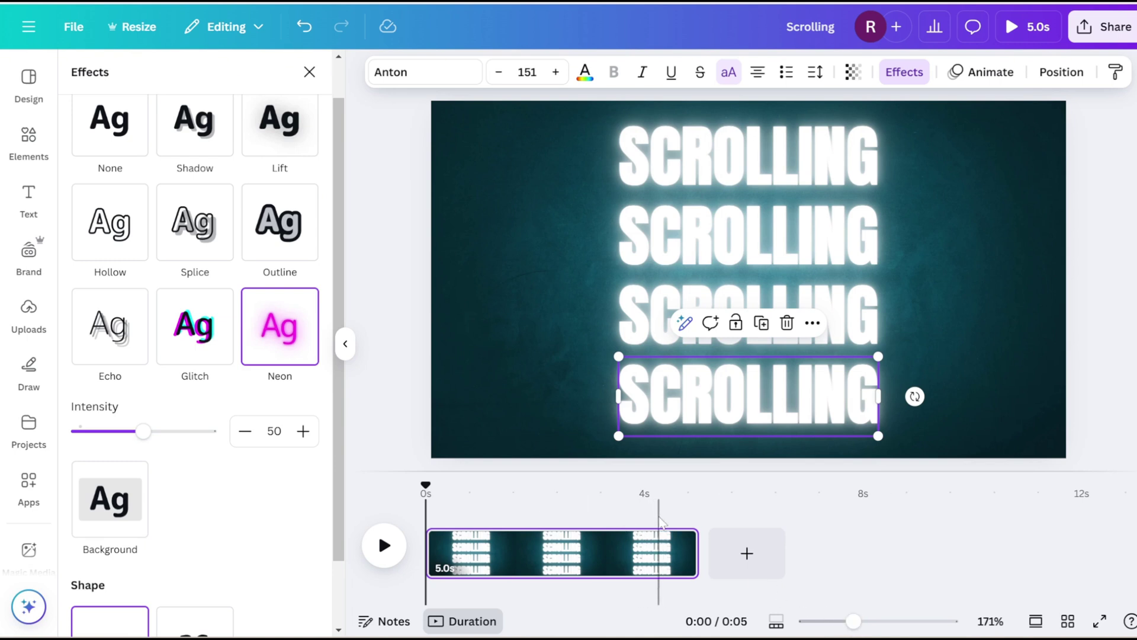
pyautogui.moveTo(711, 545); pyautogui.dragTo(778, 553)
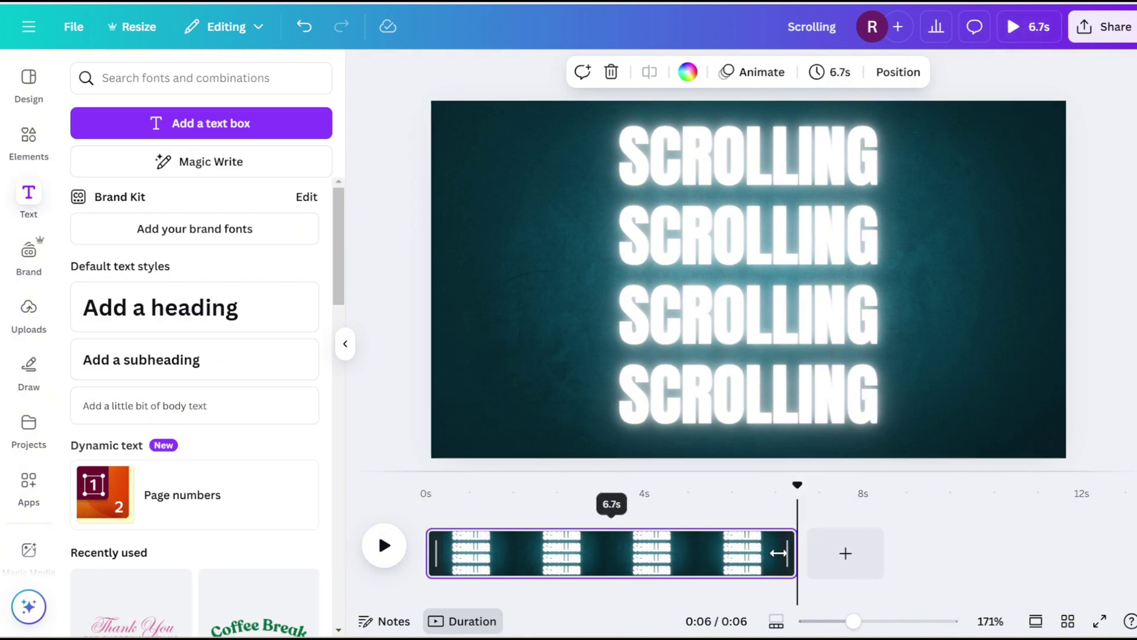
# - Show the element timing of the top neon line and shorten it to about half a second at the start of the page
pyautogui.rightClick(692, 160)
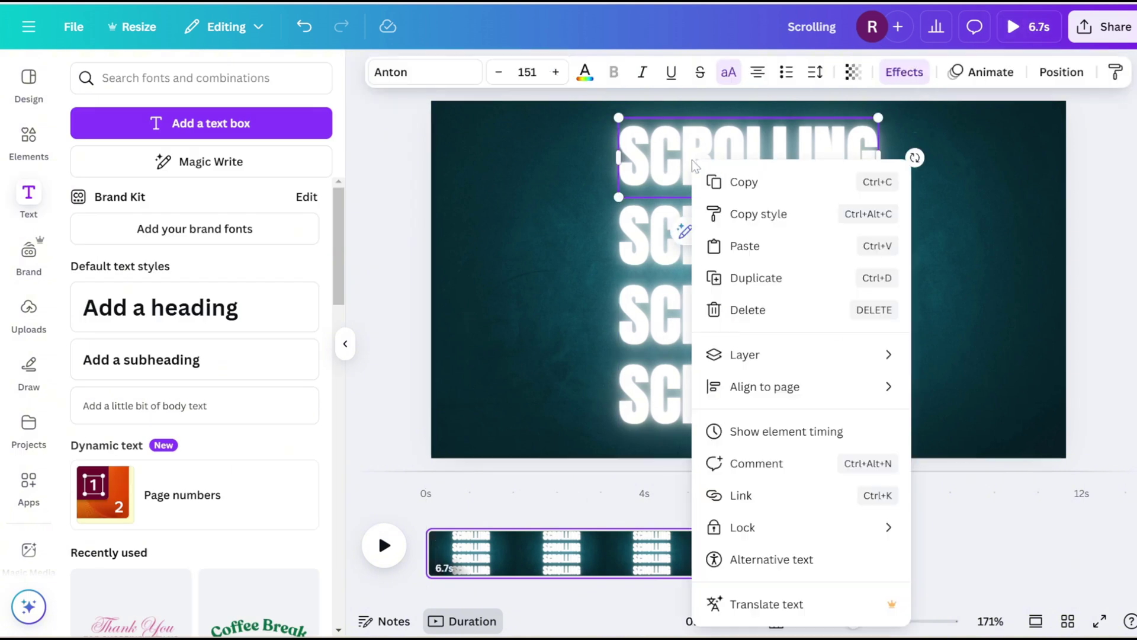
pyautogui.click(773, 436)
pyautogui.moveTo(792, 523); pyautogui.dragTo(452, 527)
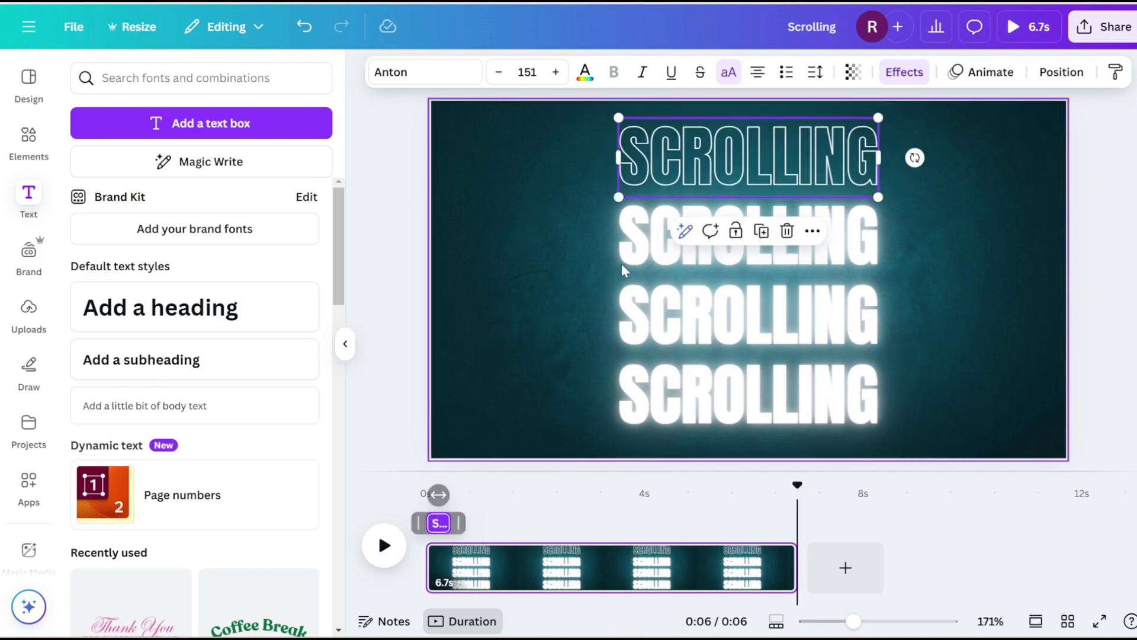
# - Trim the second neon line to an equally short segment that starts where the top line's segment ends
pyautogui.click(649, 237)
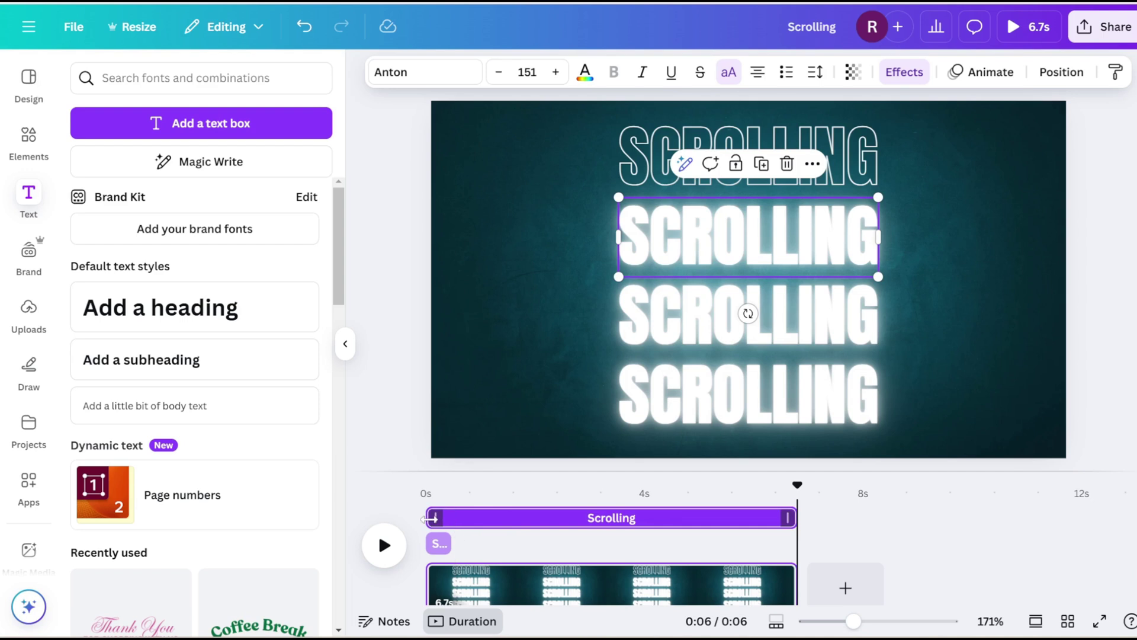
pyautogui.moveTo(429, 518); pyautogui.dragTo(448, 522)
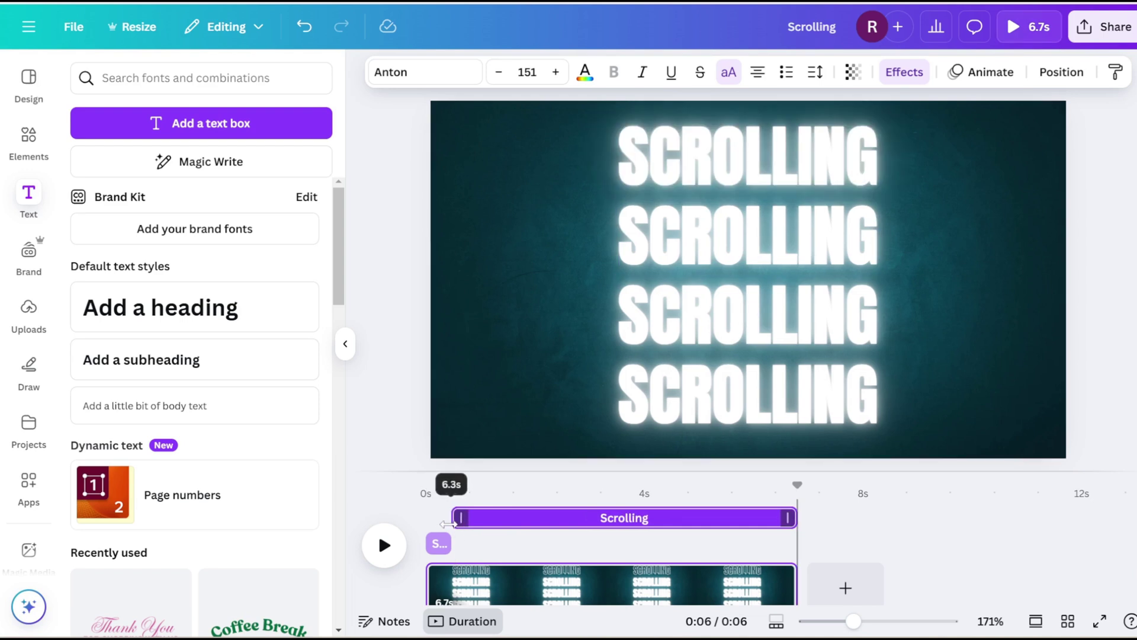
pyautogui.moveTo(788, 524); pyautogui.dragTo(468, 524)
# - Trim the third and fourth neon lines to equally short segments, each starting where the previous line's segment ends
pyautogui.click(700, 327)
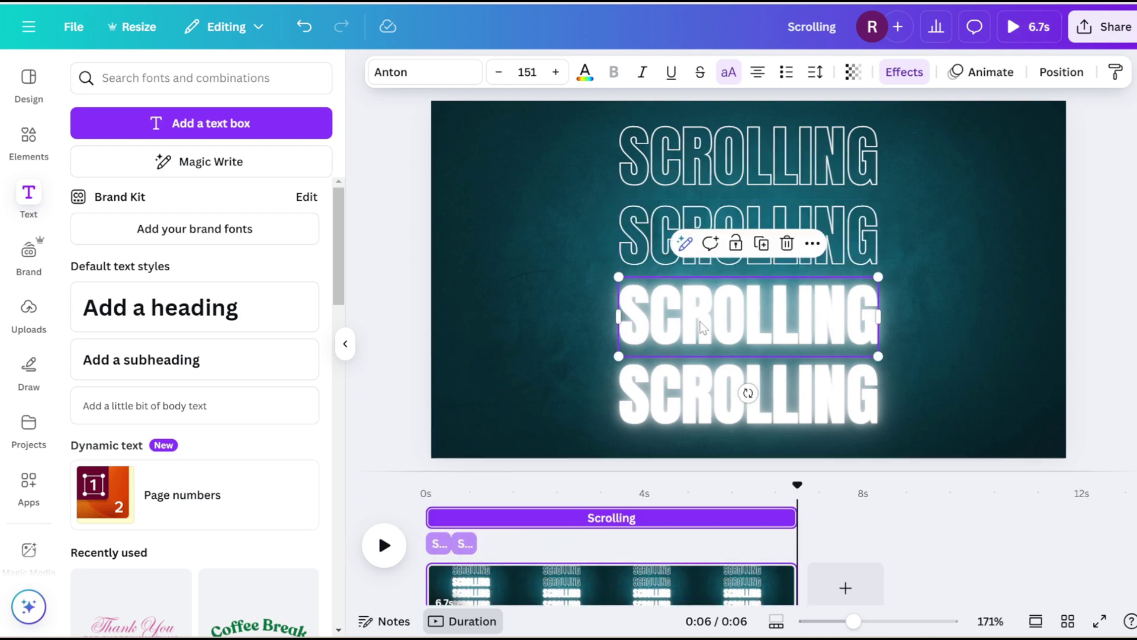
pyautogui.moveTo(429, 517); pyautogui.dragTo(472, 517)
pyautogui.moveTo(793, 522); pyautogui.dragTo(504, 522)
pyautogui.click(684, 403)
pyautogui.moveTo(793, 520); pyautogui.dragTo(526, 535)
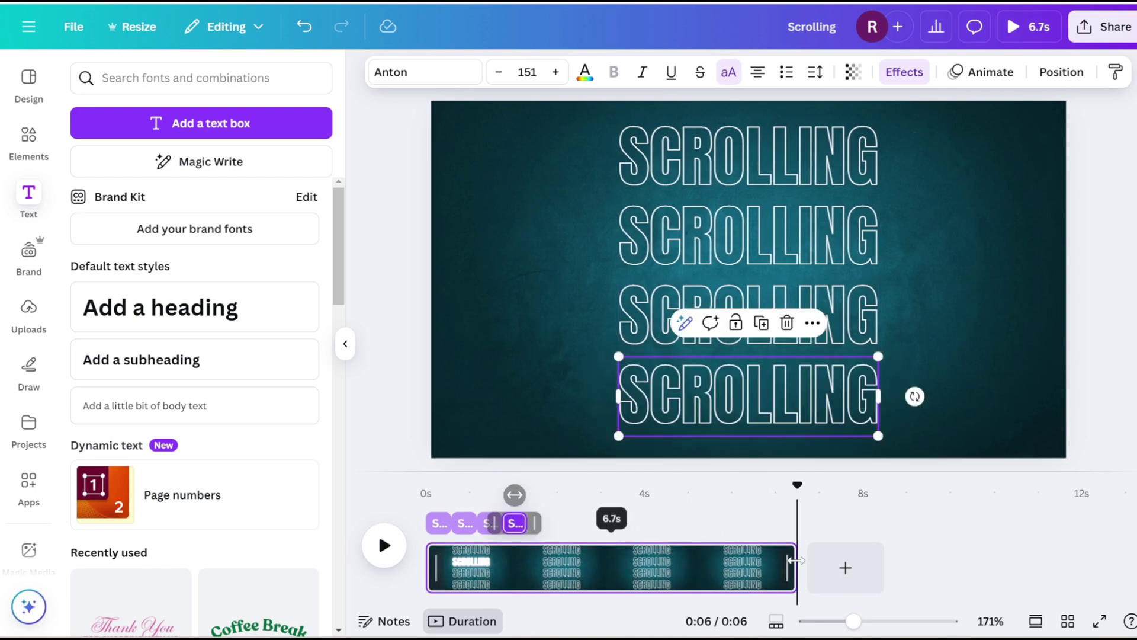
# - Shorten the page to 1.8 s so it ends with the last neon segment, and play it from the start
pyautogui.moveTo(795, 561); pyautogui.dragTo(517, 561)
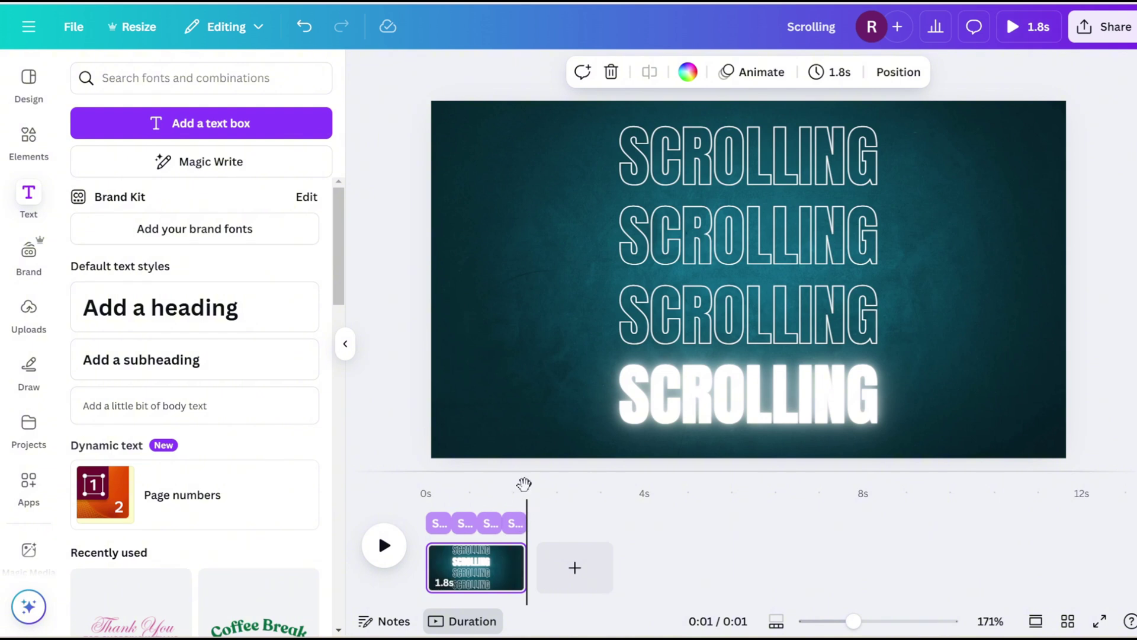
pyautogui.moveTo(524, 484); pyautogui.dragTo(426, 484)
pyautogui.click(384, 546)
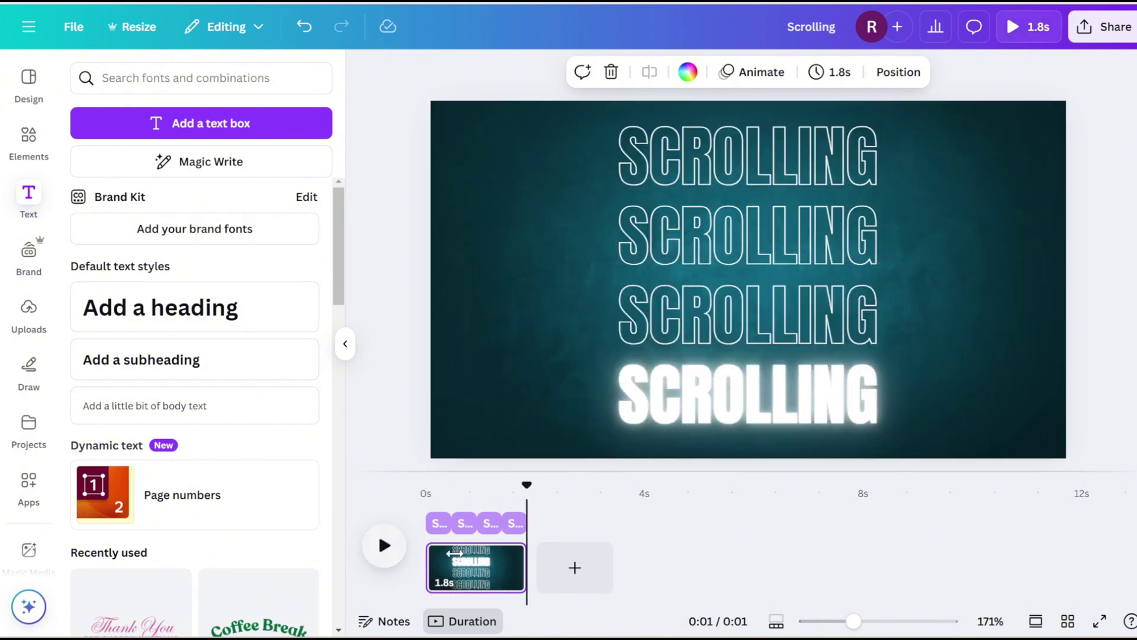
# - Duplicate the 1.8 s page three times to make four identical pages in a row
pyautogui.click(505, 558)
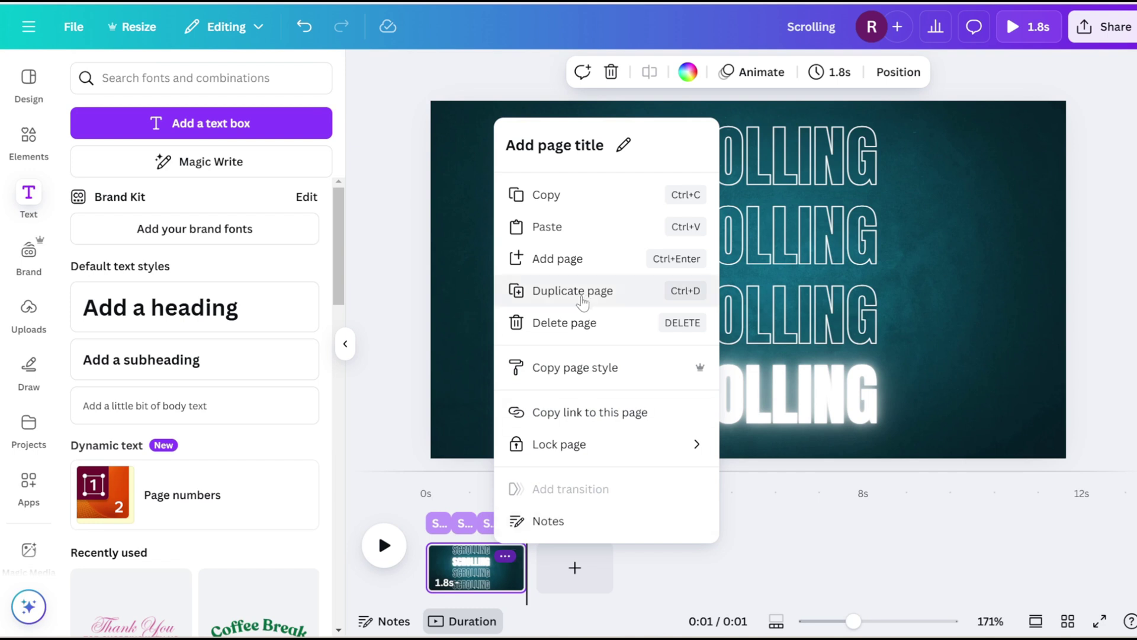
pyautogui.click(515, 294)
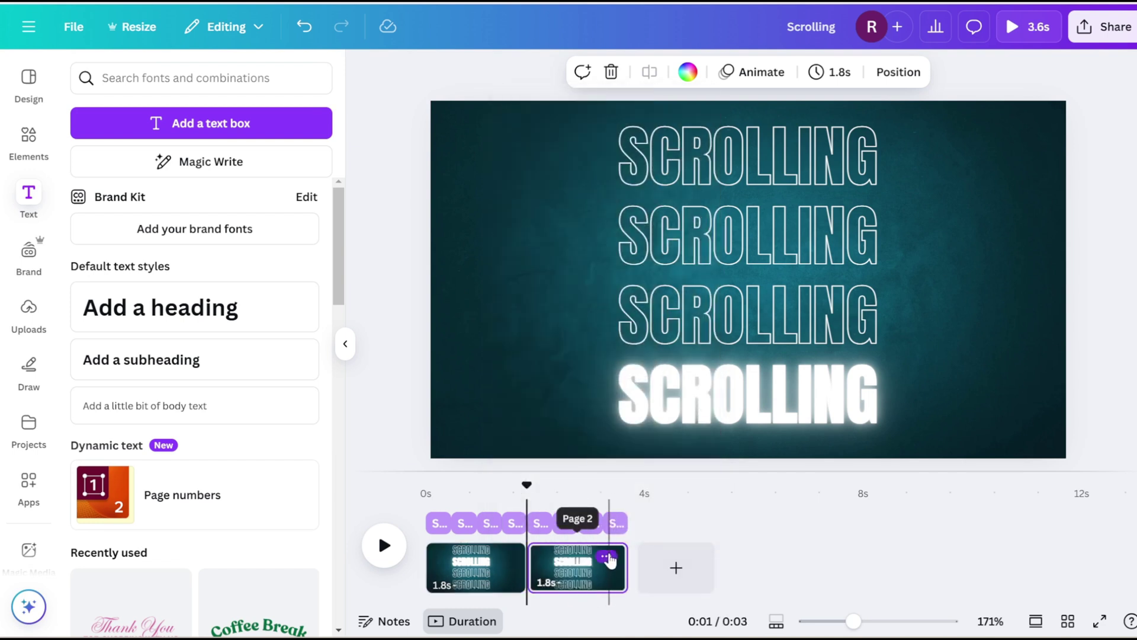
pyautogui.click(608, 558)
pyautogui.click(679, 264)
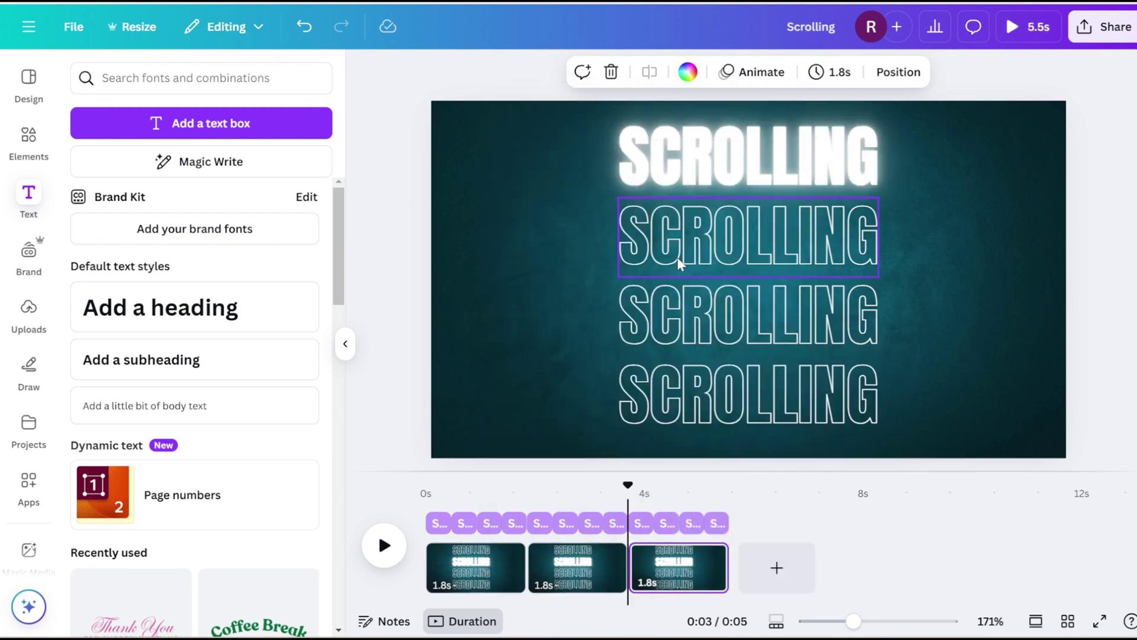
pyautogui.click(707, 557)
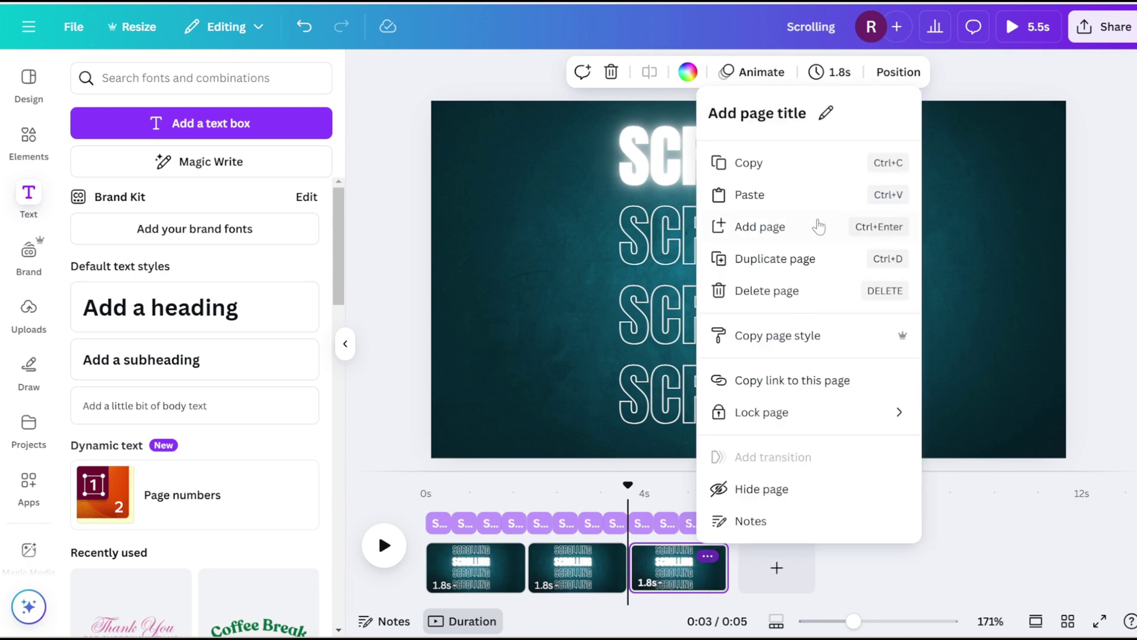
pyautogui.click(765, 272)
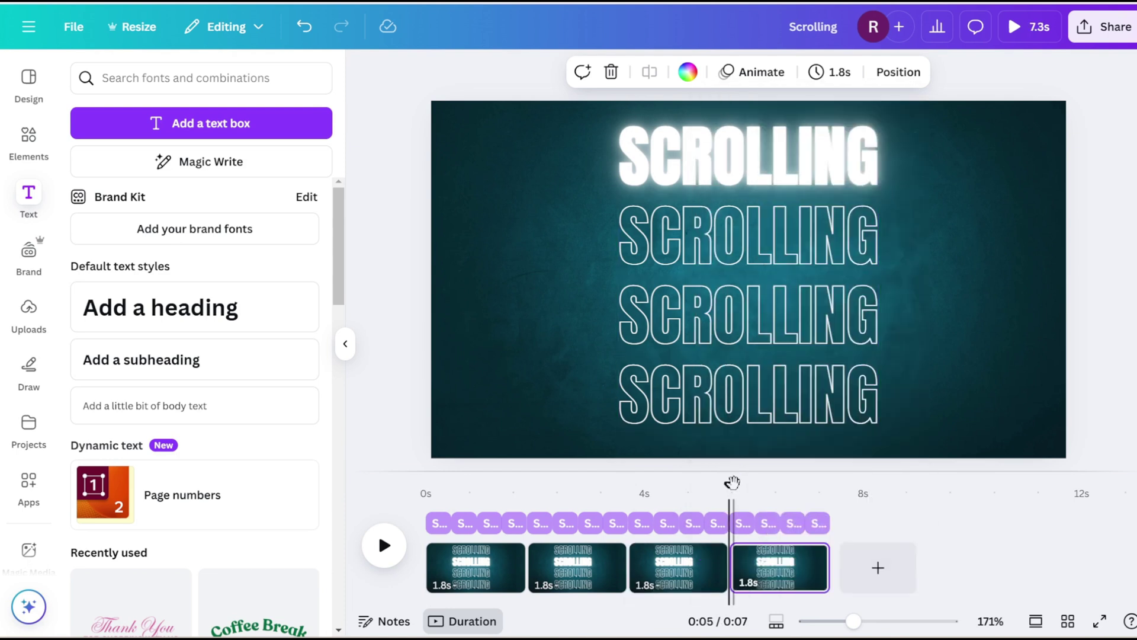
# - Preview the full video of four pages from the beginning
pyautogui.moveTo(728, 486); pyautogui.dragTo(426, 485)
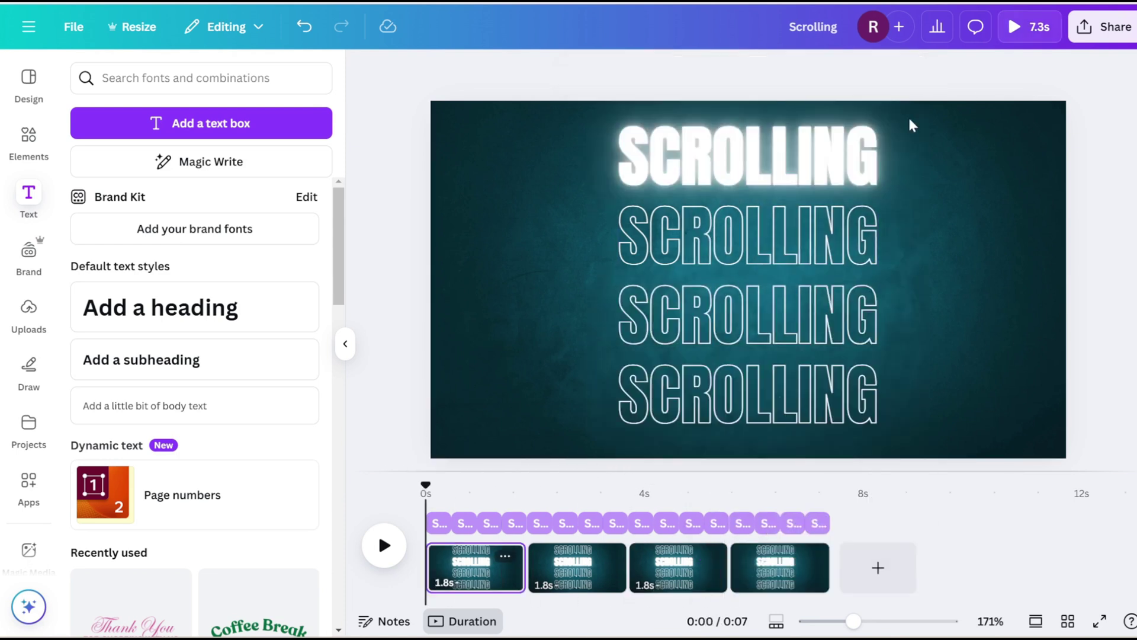
pyautogui.click(1017, 28)
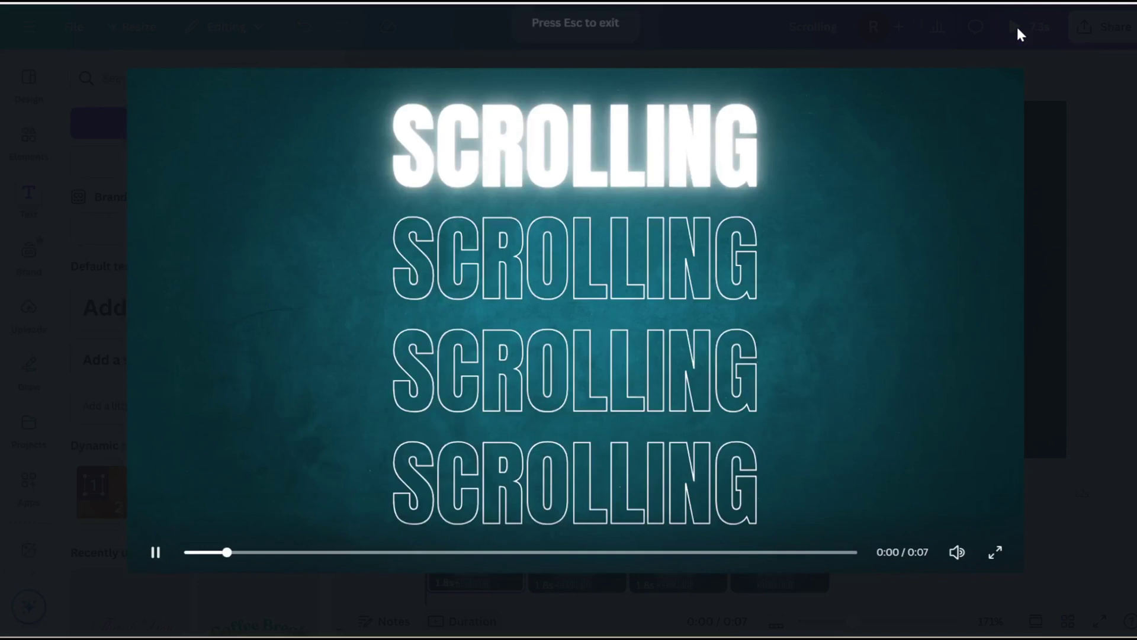